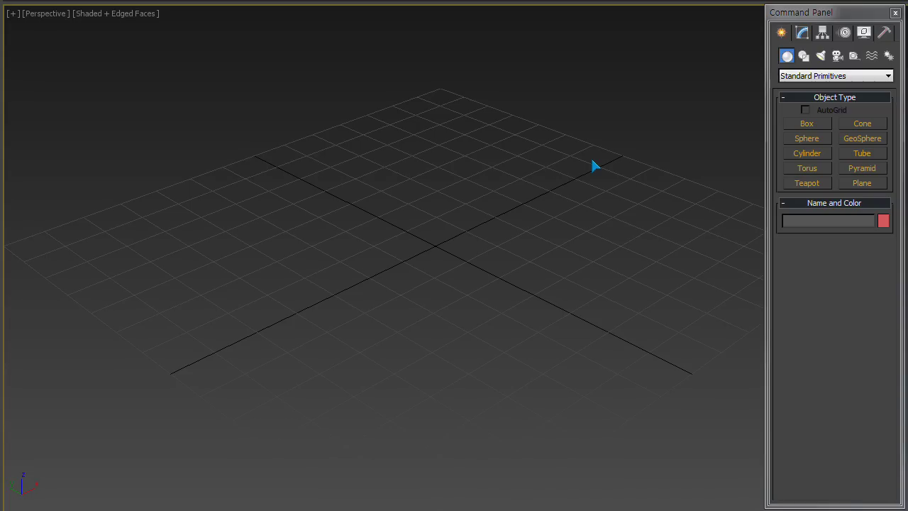
Switch to the Top view and hide the grid
{"action": "middle_click_drag", "start_coordinate": [523, 213], "coordinate": [502, 212]}
{"action": "key", "text": "t"}
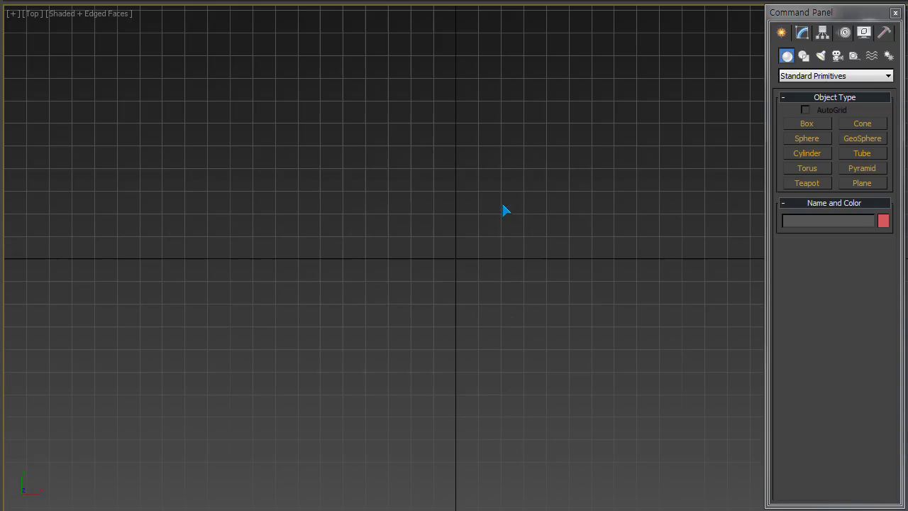
{"action": "key", "text": "g"}
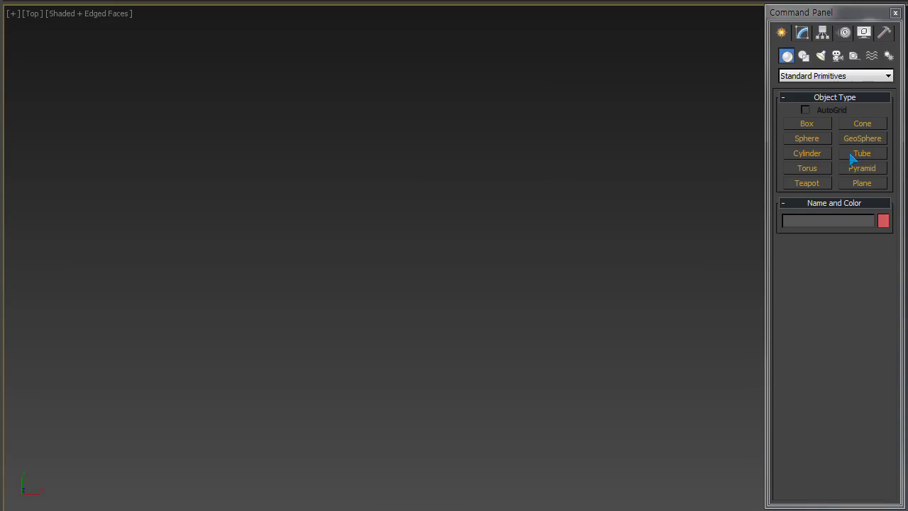
Draw a long, flat rectangle spline across the Top view
{"action": "left_click", "coordinate": [804, 55]}
{"action": "left_click", "coordinate": [871, 137]}
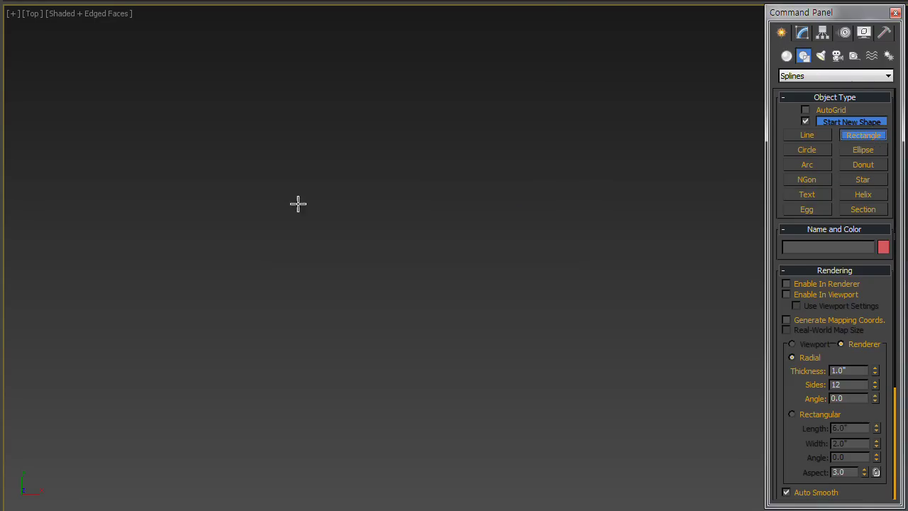
{"action": "left_click_drag", "start_coordinate": [76, 165], "coordinate": [762, 312]}
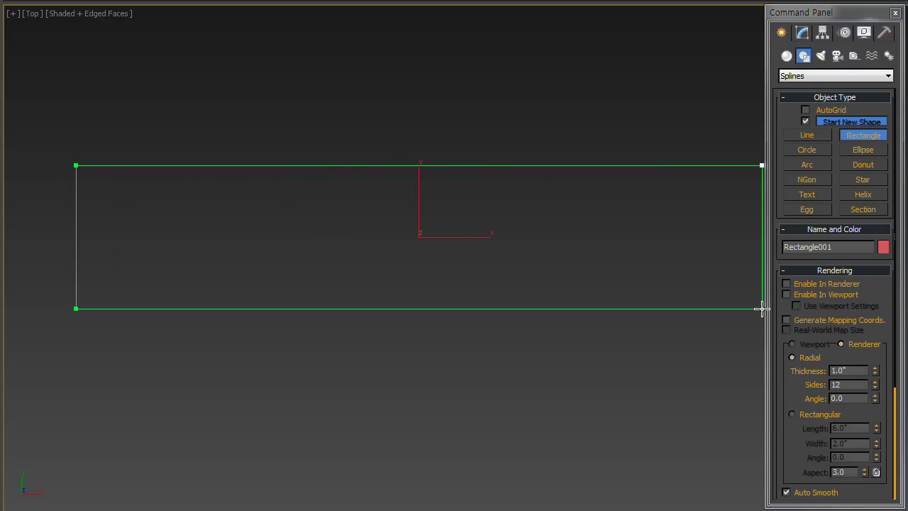
{"action": "left_click_drag", "start_coordinate": [761, 312], "coordinate": [763, 305]}
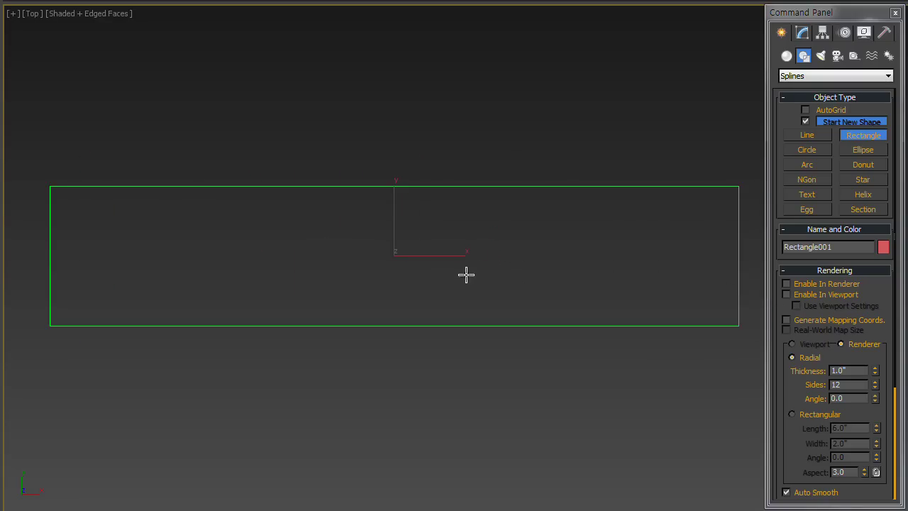
Draw a small circle and move it into the rectangle's top-left corner
{"action": "left_click", "coordinate": [826, 151]}
{"action": "scroll", "coordinate": [261, 203], "scroll_direction": "up", "scroll_amount": 2}
{"action": "left_click_drag", "start_coordinate": [79, 154], "coordinate": [86, 170]}
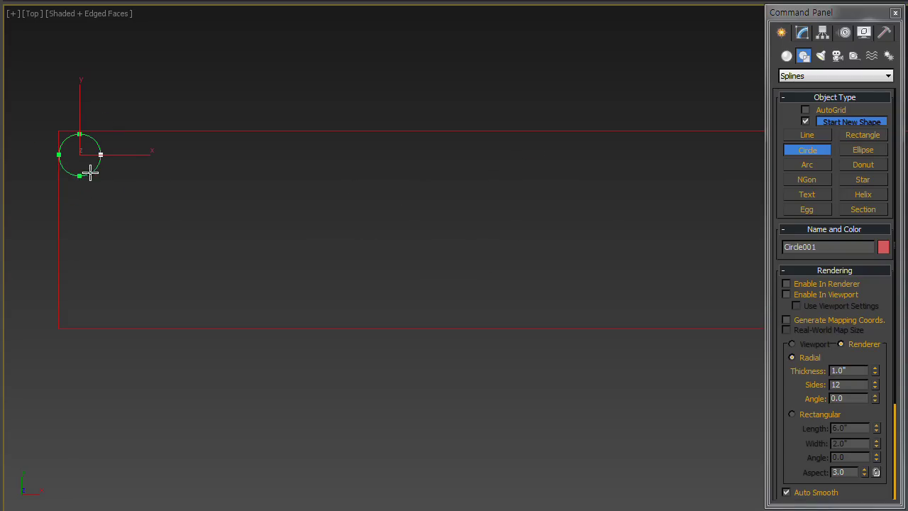
{"action": "middle_click_drag", "start_coordinate": [102, 134], "coordinate": [117, 142]}
{"action": "key", "text": "w"}
{"action": "left_click_drag", "start_coordinate": [97, 122], "coordinate": [129, 192]}
Clone the circle into a vertical column of three, using 2 copies
{"action": "left_click_drag", "start_coordinate": [183, 10], "coordinate": [246, 78]}
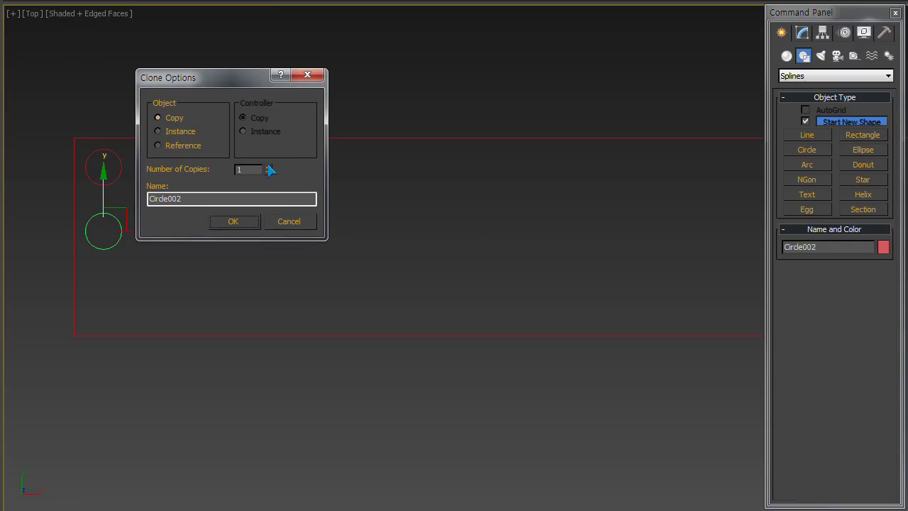
{"action": "left_click", "coordinate": [269, 168]}
{"action": "left_click", "coordinate": [234, 221]}
{"action": "key", "text": "ctrl+a"}
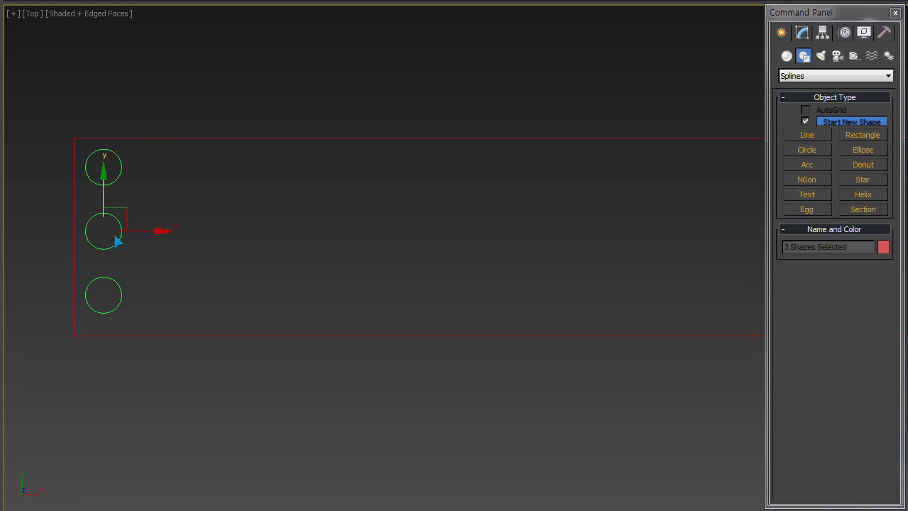
{"action": "left_click_drag", "start_coordinate": [105, 196], "coordinate": [100, 197]}
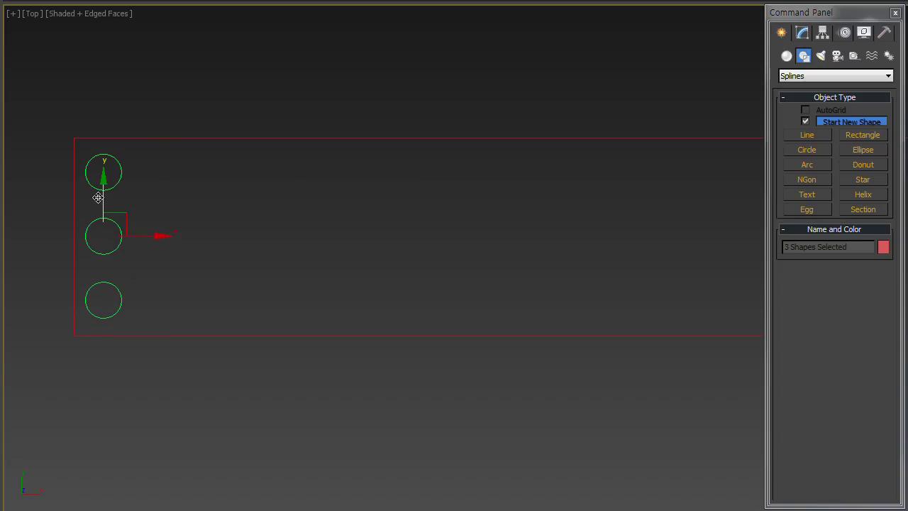
Copy the middle circle into an offset second column of two circles
{"action": "left_click", "coordinate": [124, 212]}
{"action": "left_click", "coordinate": [114, 219]}
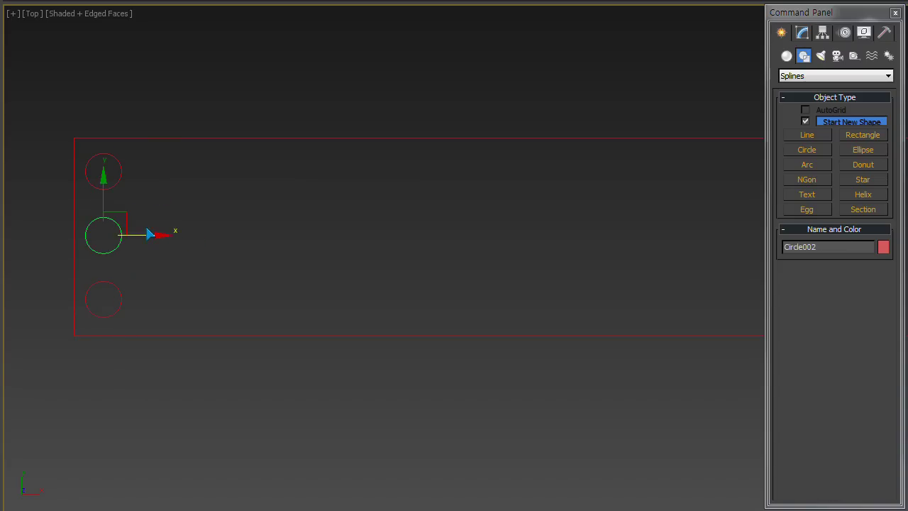
{"action": "left_click_drag", "start_coordinate": [140, 214], "coordinate": [187, 185]}
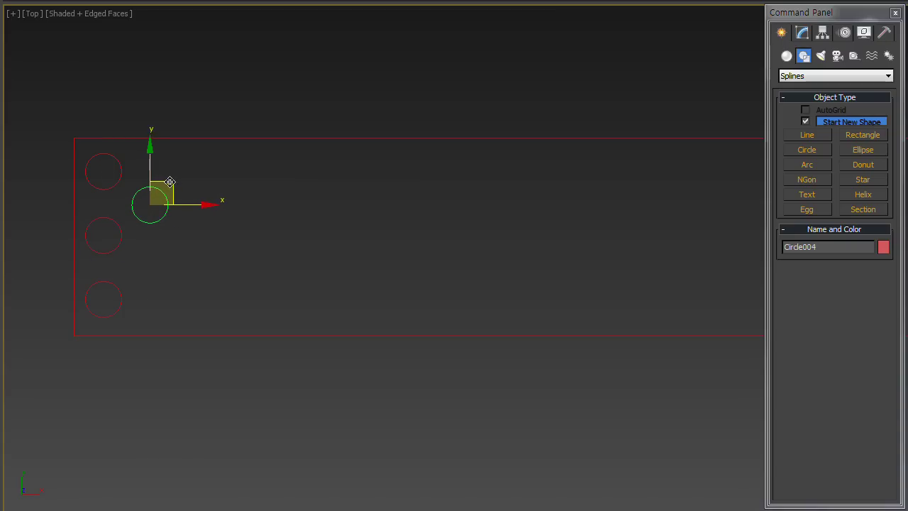
{"action": "left_click", "coordinate": [173, 152]}
{"action": "left_click_drag", "start_coordinate": [150, 157], "coordinate": [161, 215], "text": "shift"}
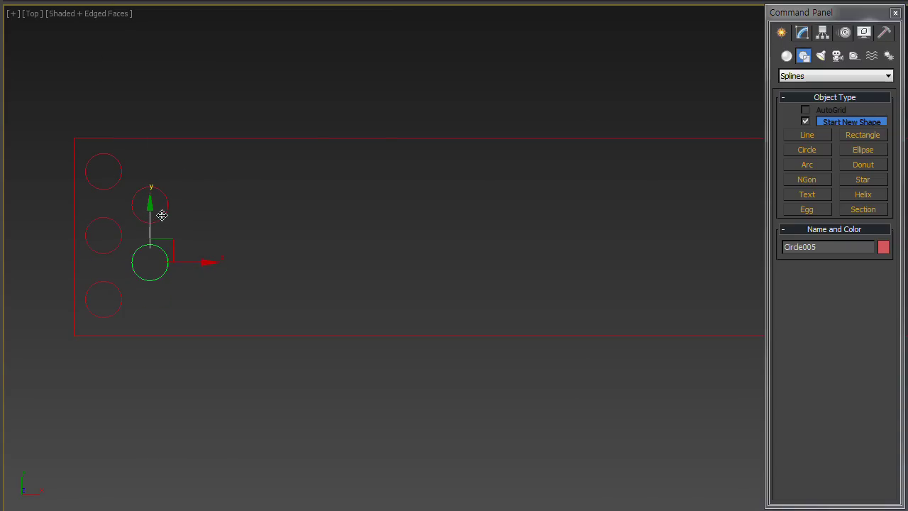
{"action": "left_click", "coordinate": [172, 152]}
{"action": "left_click_drag", "start_coordinate": [203, 166], "coordinate": [112, 314]}
{"action": "middle_click_drag", "start_coordinate": [353, 249], "coordinate": [282, 258]}
Clone the group of five circles to the right with 5 copies
{"action": "left_click_drag", "start_coordinate": [38, 175], "coordinate": [89, 312]}
{"action": "scroll", "coordinate": [196, 257], "scroll_direction": "down", "scroll_amount": 2}
{"action": "scroll", "coordinate": [137, 249], "scroll_direction": "down", "scroll_amount": 2}
{"action": "mouse_move", "coordinate": [218, 239]}
{"action": "middle_mouse_down"}
{"action": "mouse_move", "coordinate": [138, 235]}
{"action": "mouse_move", "coordinate": [226, 251]}
{"action": "middle_mouse_up"}
{"action": "scroll", "coordinate": [149, 253], "scroll_direction": "up", "scroll_amount": 2}
{"action": "left_click_drag", "start_coordinate": [132, 250], "coordinate": [186, 251], "text": "shift"}
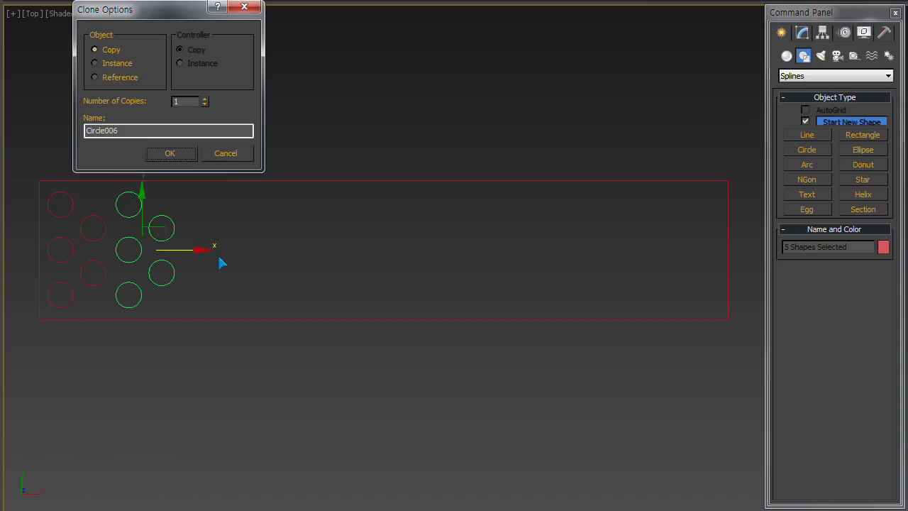
{"action": "left_click", "coordinate": [204, 98]}
{"action": "left_click", "coordinate": [190, 153]}
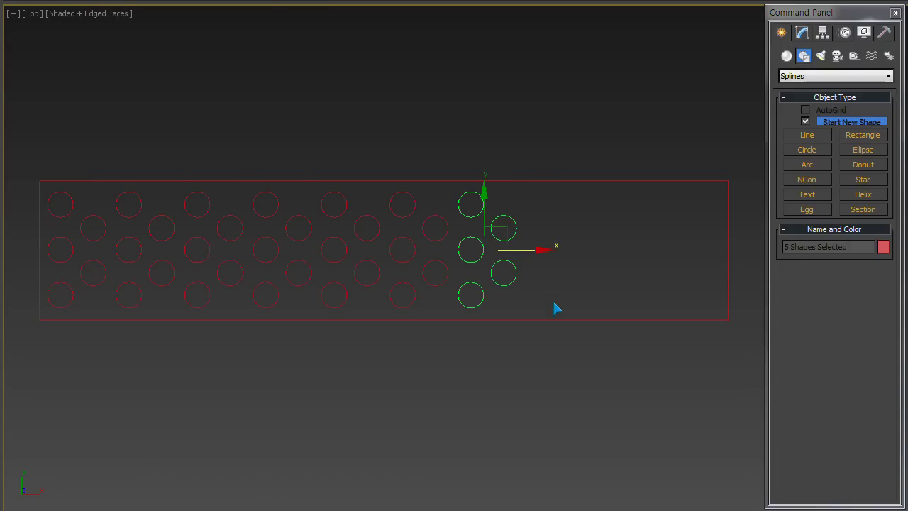
Copy the five-circle groups further right, discarding the stray single-circle copies
{"action": "left_click_drag", "start_coordinate": [536, 252], "coordinate": [728, 265]}
{"action": "key", "text": "Return"}
{"action": "middle_click_drag", "start_coordinate": [738, 279], "coordinate": [705, 253]}
{"action": "left_click", "coordinate": [644, 238]}
{"action": "left_click", "coordinate": [587, 196]}
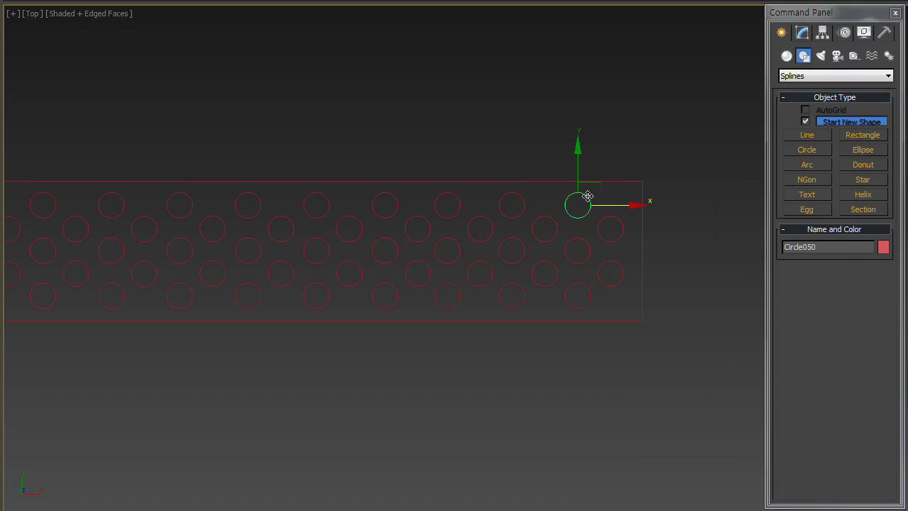
{"action": "left_click_drag", "start_coordinate": [595, 196], "coordinate": [646, 300], "text": "shift"}
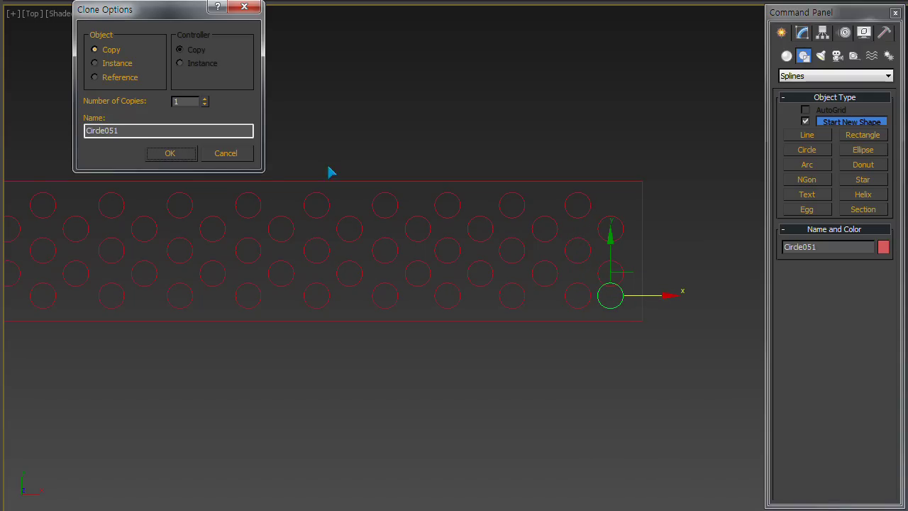
{"action": "left_click", "coordinate": [226, 153]}
{"action": "left_click", "coordinate": [580, 215], "text": "ctrl"}
{"action": "mouse_move", "coordinate": [635, 250]}
{"action": "left_mouse_down"}
{"action": "mouse_move", "coordinate": [679, 252]}
{"action": "mouse_move", "coordinate": [595, 245]}
{"action": "left_mouse_up"}
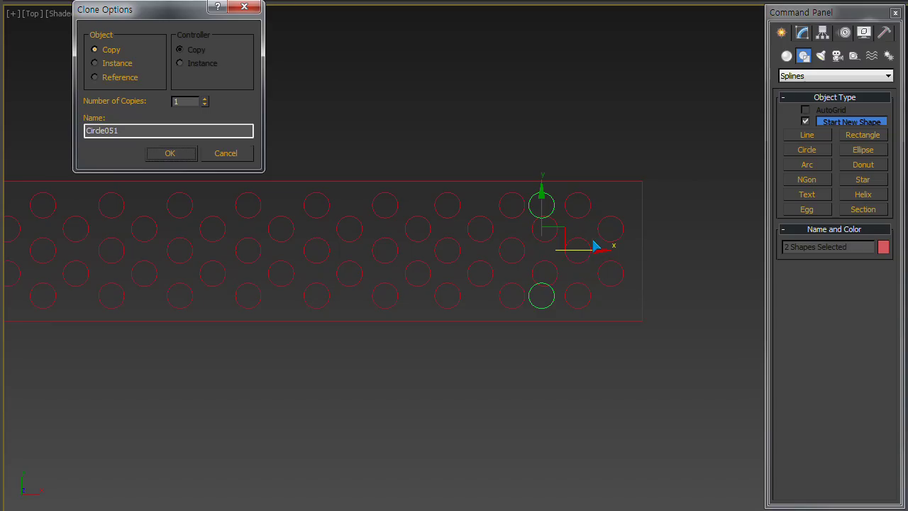
{"action": "left_click", "coordinate": [242, 152]}
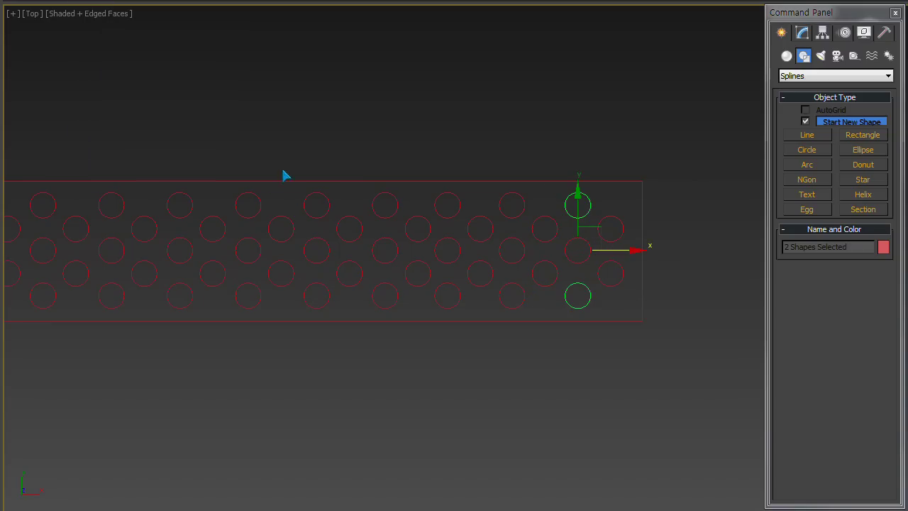
{"action": "left_click", "coordinate": [474, 389]}
{"action": "key", "text": "ctrl+z"}
{"action": "left_click", "coordinate": [526, 380]}
Copy the last column of three circles to the rectangle's right edge
{"action": "mouse_move", "coordinate": [528, 387]}
{"action": "middle_mouse_down"}
{"action": "mouse_move", "coordinate": [592, 373]}
{"action": "mouse_move", "coordinate": [480, 383]}
{"action": "middle_mouse_up"}
{"action": "mouse_move", "coordinate": [537, 356]}
{"action": "middle_mouse_down"}
{"action": "mouse_move", "coordinate": [638, 350]}
{"action": "mouse_move", "coordinate": [435, 356]}
{"action": "middle_mouse_up"}
{"action": "left_click_drag", "start_coordinate": [483, 292], "coordinate": [485, 292]}
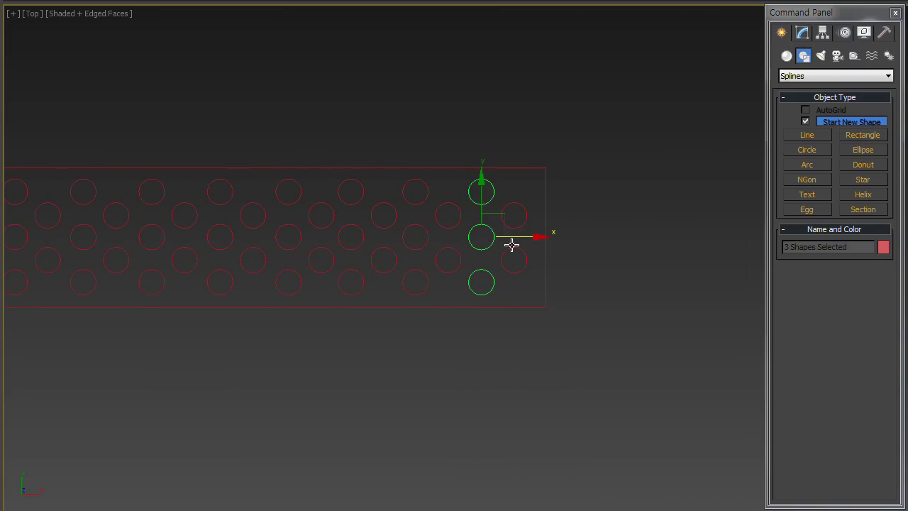
{"action": "left_click_drag", "start_coordinate": [513, 240], "coordinate": [578, 246]}
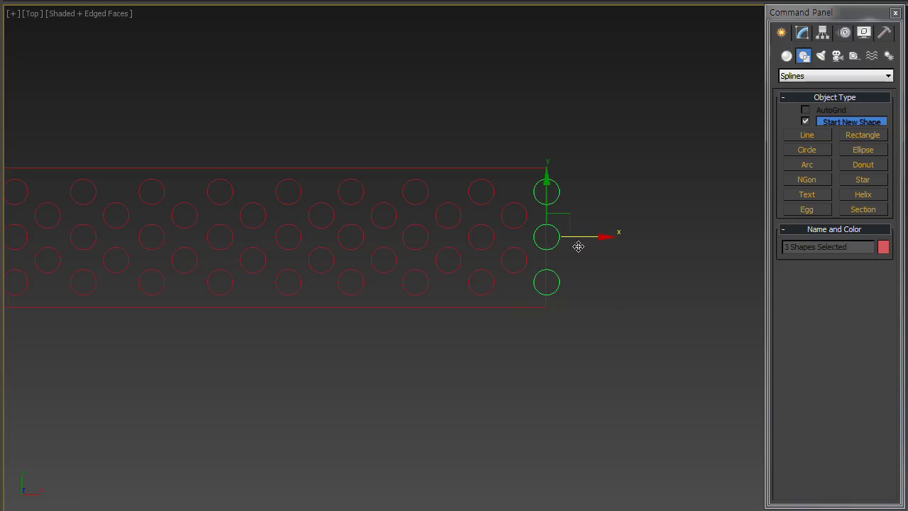
{"action": "key", "text": "Return"}
Convert the rectangle to an editable spline and stretch its right vertices past the circles
{"action": "left_click", "coordinate": [518, 168]}
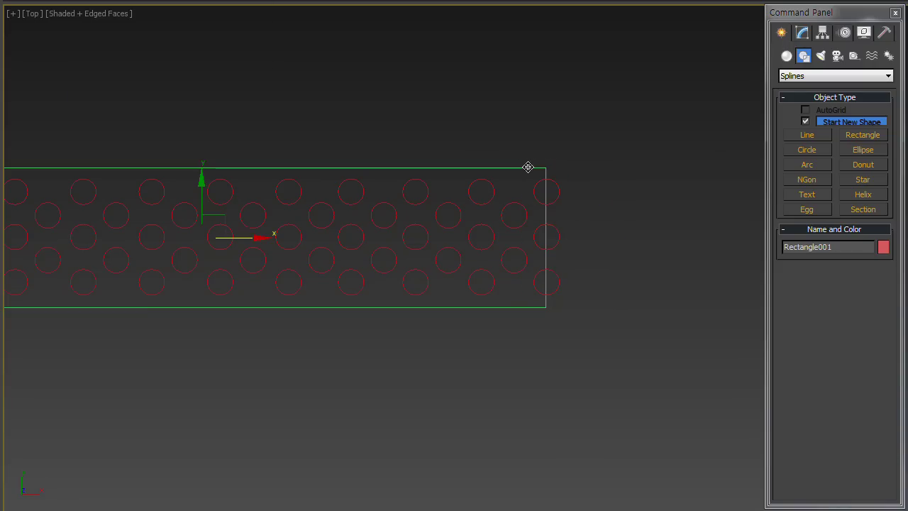
{"action": "right_click", "coordinate": [528, 169]}
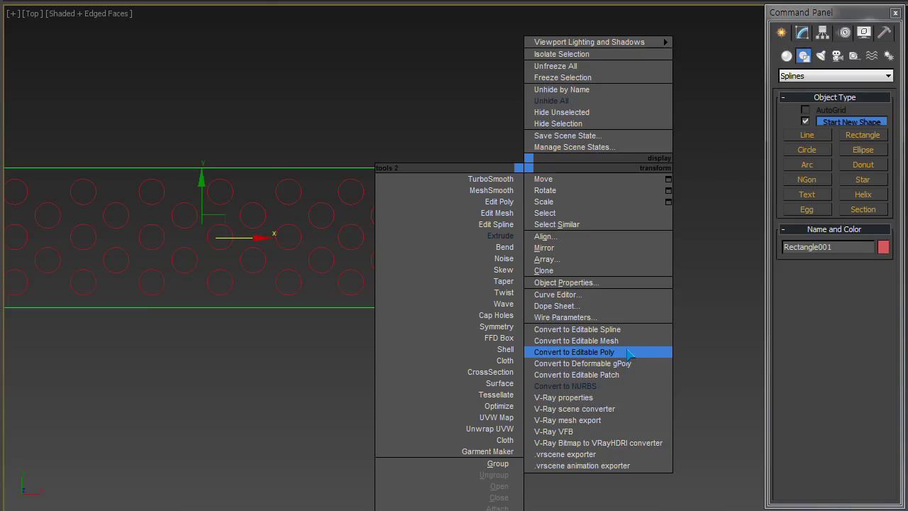
{"action": "left_click", "coordinate": [603, 329]}
{"action": "key", "text": "1"}
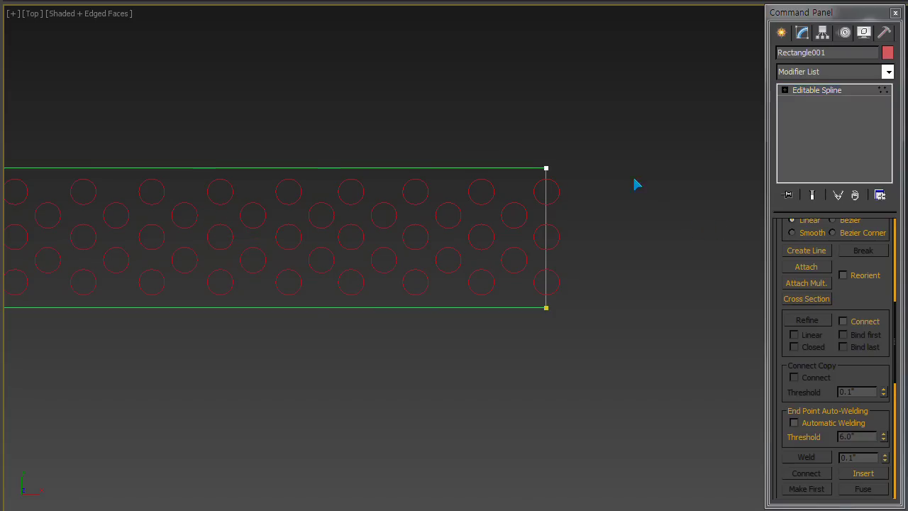
{"action": "left_click_drag", "start_coordinate": [511, 142], "coordinate": [598, 356]}
{"action": "left_click_drag", "start_coordinate": [585, 168], "coordinate": [610, 173]}
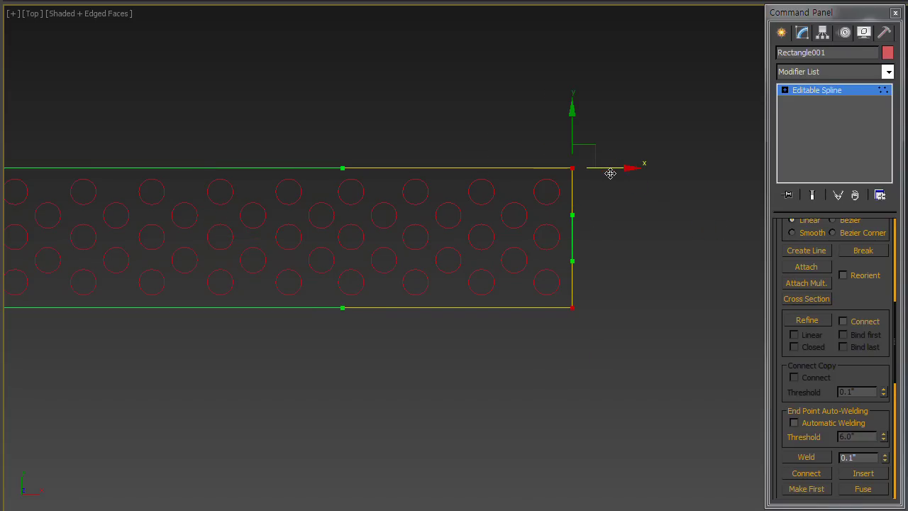
{"action": "key", "text": "1"}
Attach all the circles to the rectangle with Attach Mult., then view it in Perspective
{"action": "middle_click_drag", "start_coordinate": [588, 260], "coordinate": [612, 244]}
{"action": "mouse_move", "coordinate": [873, 300]}
{"action": "left_mouse_down"}
{"action": "mouse_move", "coordinate": [882, 365]}
{"action": "mouse_move", "coordinate": [848, 288]}
{"action": "left_mouse_up"}
{"action": "left_click", "coordinate": [806, 282]}
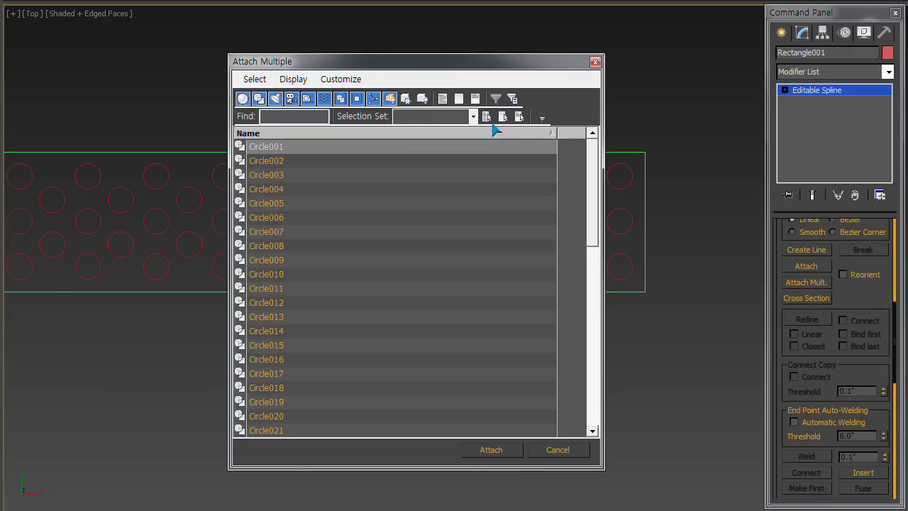
{"action": "left_click", "coordinate": [487, 117]}
{"action": "left_click", "coordinate": [500, 450]}
{"action": "middle_click_drag", "start_coordinate": [537, 284], "coordinate": [593, 307]}
{"action": "scroll", "coordinate": [582, 299], "scroll_direction": "down", "scroll_amount": 3}
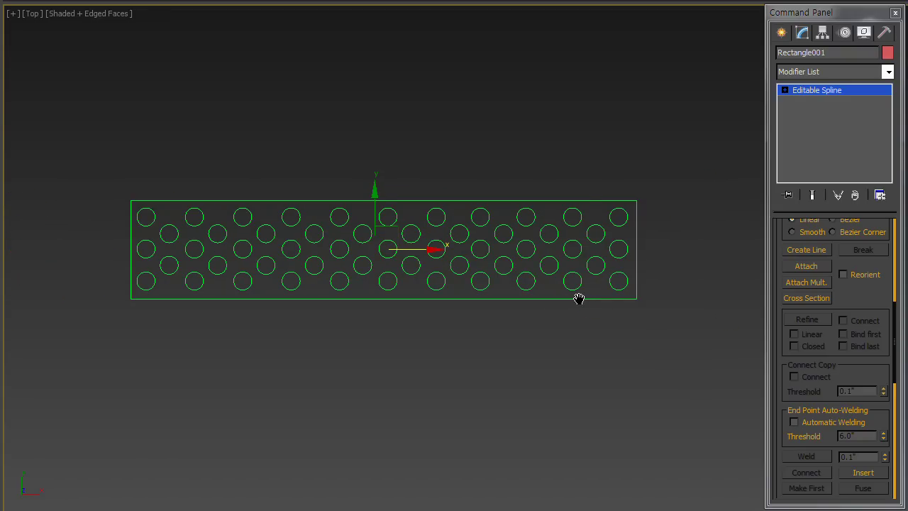
{"action": "key", "text": "p"}
{"action": "mouse_move", "coordinate": [450, 338]}
{"action": "middle_mouse_down", "text": "alt"}
{"action": "mouse_move", "coordinate": [562, 288]}
{"action": "mouse_move", "coordinate": [499, 224]}
{"action": "middle_mouse_up", "text": "alt"}
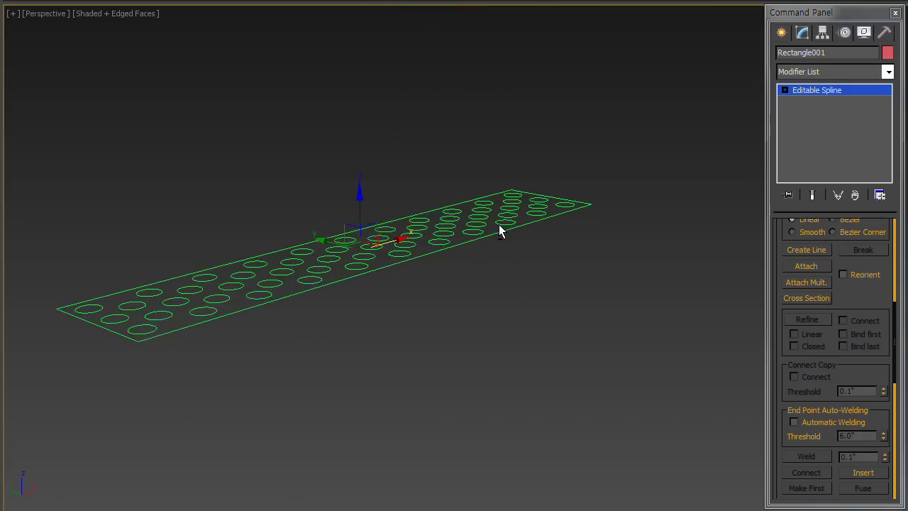
Add an Extrude modifier to the perforated spline with an Amount of 2.0
{"action": "left_click", "coordinate": [809, 72]}
{"action": "key", "text": "e"}
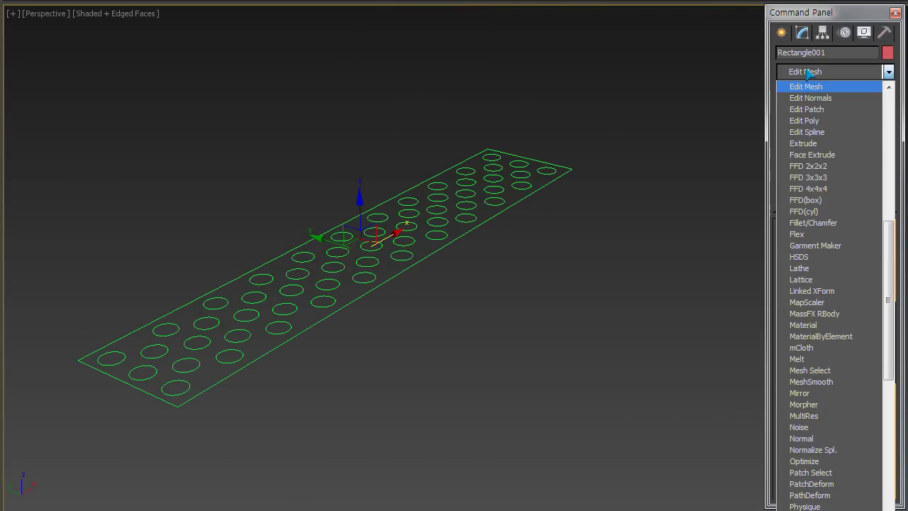
{"action": "key", "text": "Down"}
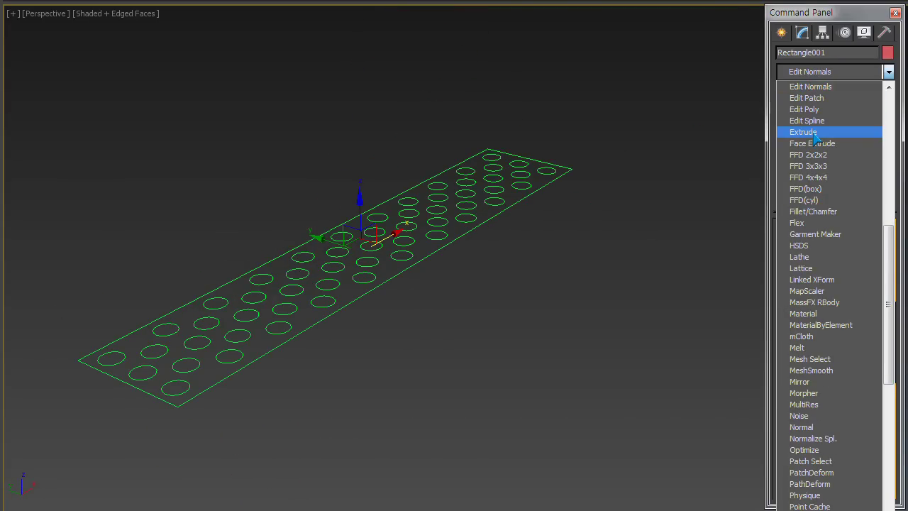
{"action": "left_click", "coordinate": [809, 133]}
{"action": "scroll", "coordinate": [596, 210], "scroll_direction": "up", "scroll_amount": 2}
{"action": "scroll", "coordinate": [600, 207], "scroll_direction": "up", "scroll_amount": 2}
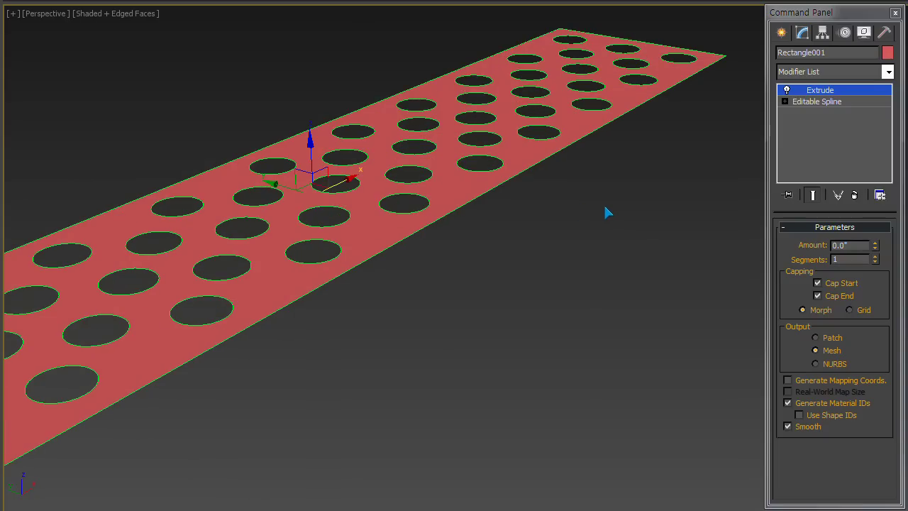
{"action": "left_click_drag", "start_coordinate": [877, 246], "coordinate": [862, 243]}
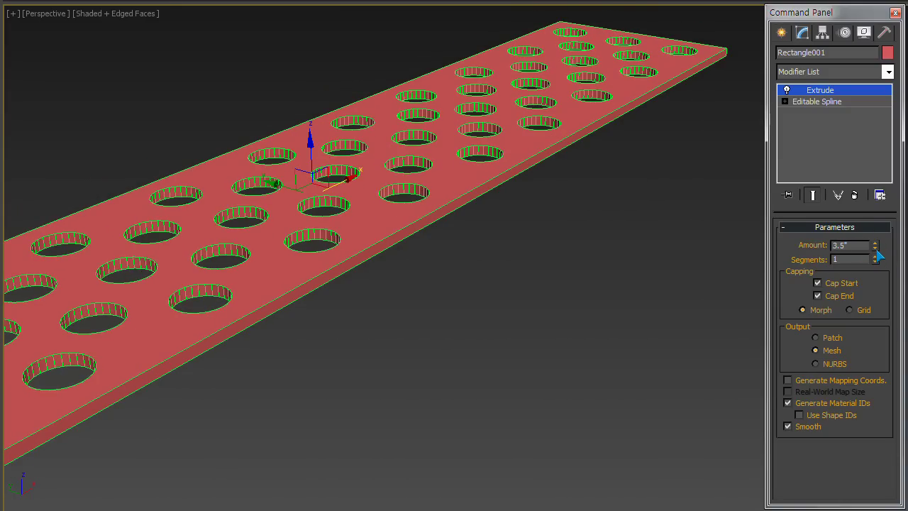
{"action": "scroll", "coordinate": [593, 242], "scroll_direction": "down", "scroll_amount": 3}
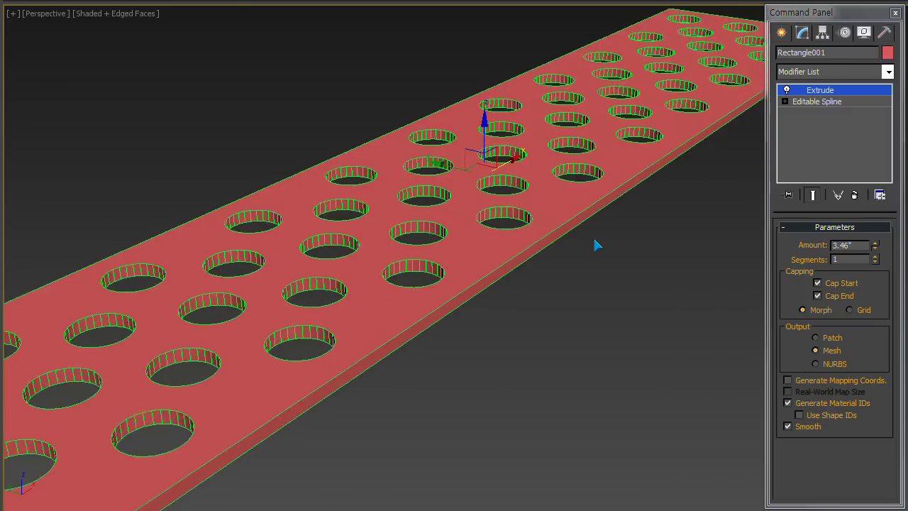
{"action": "scroll", "coordinate": [603, 248], "scroll_direction": "down", "scroll_amount": 2}
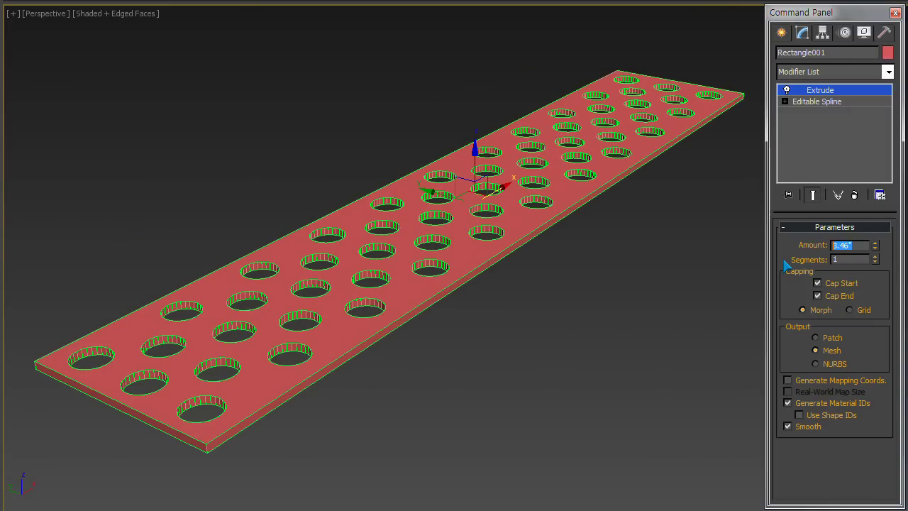
{"action": "key", "text": "Return"}
{"action": "mouse_move", "coordinate": [439, 286]}
{"action": "middle_mouse_down", "text": "alt"}
{"action": "mouse_move", "coordinate": [482, 289]}
{"action": "mouse_move", "coordinate": [458, 270]}
{"action": "mouse_move", "coordinate": [504, 273]}
{"action": "middle_mouse_up", "text": "alt"}
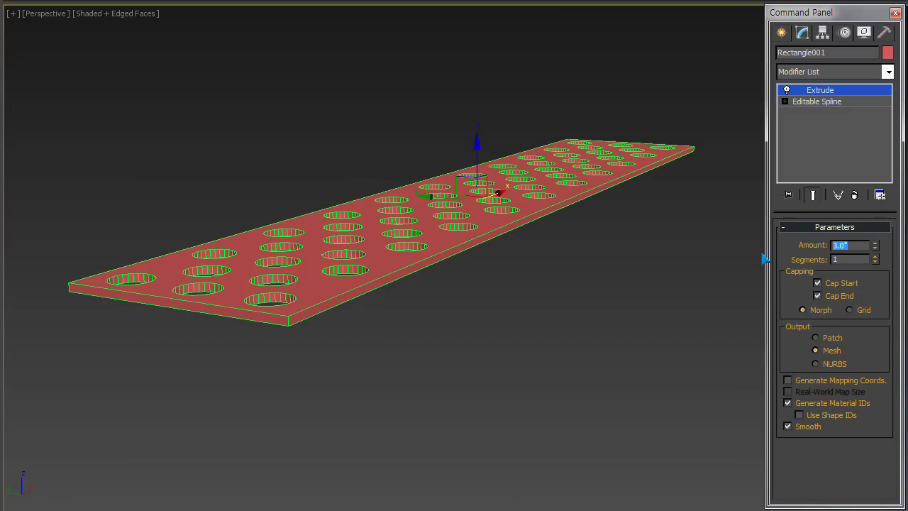
{"action": "type", "text": "2"}
{"action": "key", "text": "Return"}
{"action": "mouse_move", "coordinate": [499, 264]}
{"action": "middle_mouse_down", "text": "alt"}
{"action": "mouse_move", "coordinate": [475, 319]}
{"action": "mouse_move", "coordinate": [492, 288]}
{"action": "middle_mouse_up", "text": "alt"}
Create a small box primitive beside the extruded plate
{"action": "middle_click_drag", "start_coordinate": [533, 259], "coordinate": [406, 243]}
{"action": "middle_click_drag", "start_coordinate": [562, 248], "coordinate": [519, 235]}
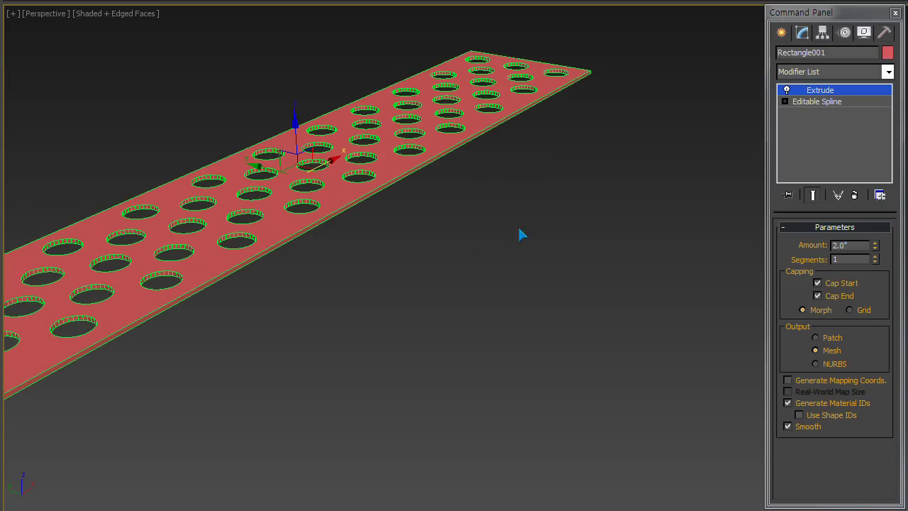
{"action": "right_click", "coordinate": [540, 225]}
{"action": "left_click", "coordinate": [560, 152]}
{"action": "left_click_drag", "start_coordinate": [503, 248], "coordinate": [517, 288]}
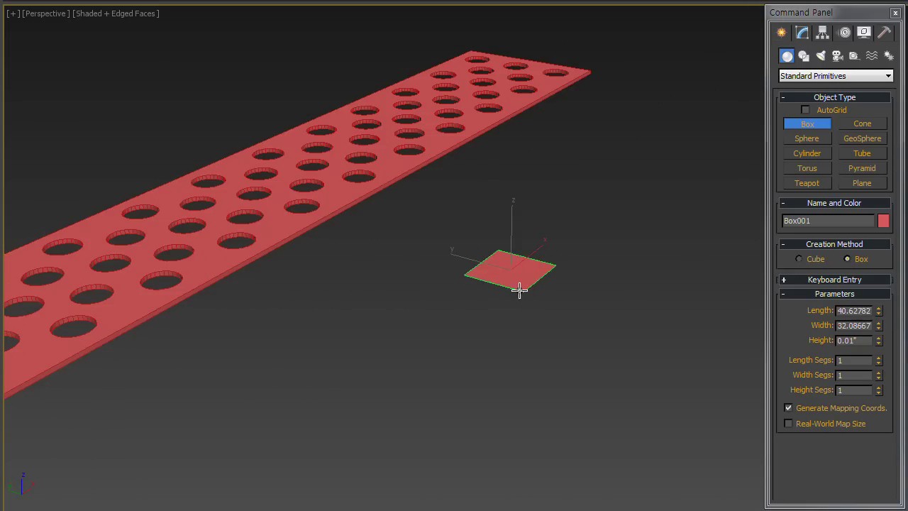
{"action": "left_click", "coordinate": [521, 243]}
{"action": "right_click", "coordinate": [570, 232]}
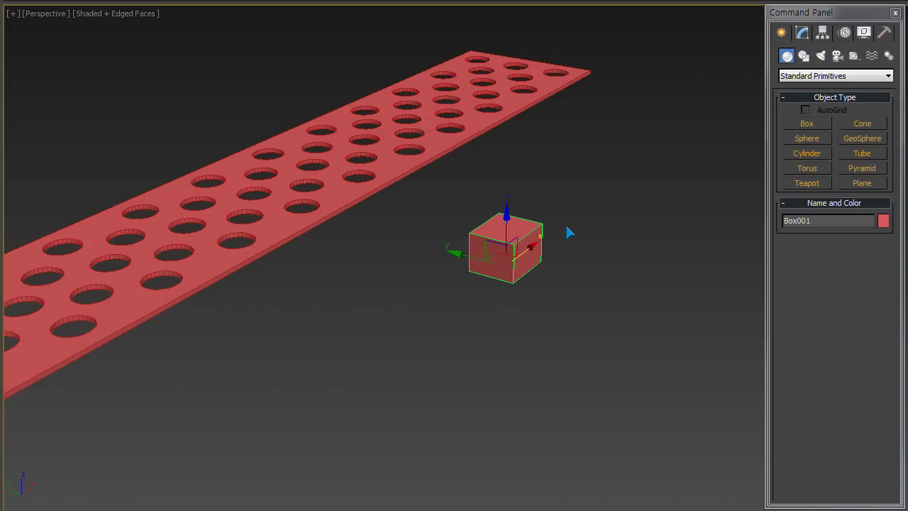
{"action": "left_click", "coordinate": [789, 78]}
{"action": "left_click", "coordinate": [809, 105]}
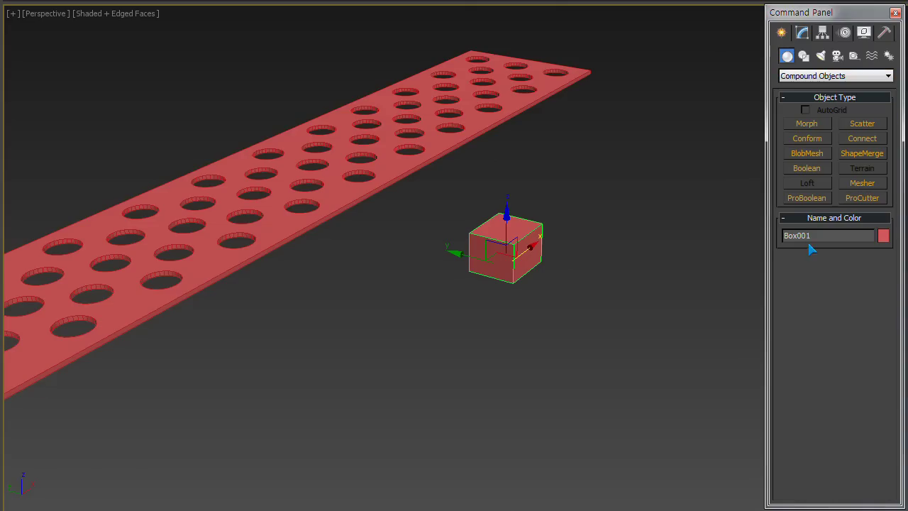
Make a ProBoolean Union on the box and pick the perforated plate as its operand
{"action": "left_click", "coordinate": [809, 198]}
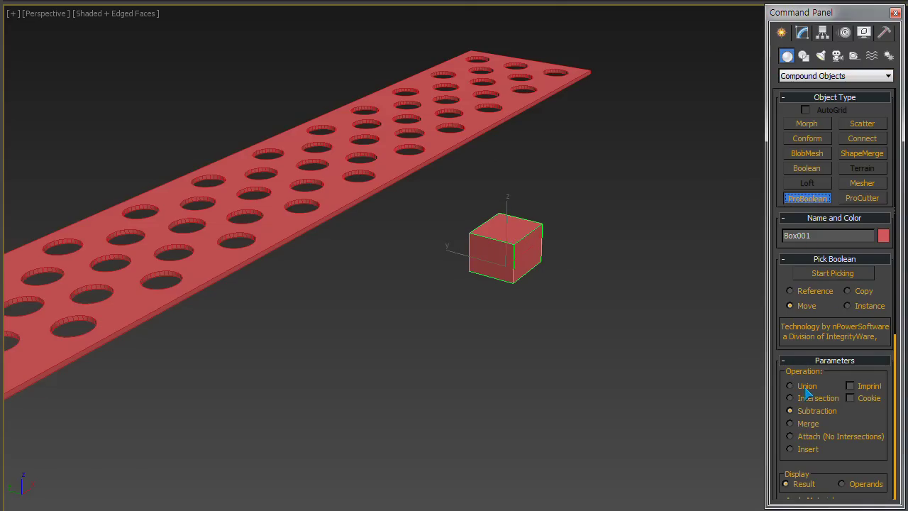
{"action": "left_click_drag", "start_coordinate": [830, 384], "coordinate": [809, 210]}
{"action": "scroll", "coordinate": [827, 237], "scroll_direction": "up", "scroll_amount": 3}
{"action": "scroll", "coordinate": [848, 263], "scroll_direction": "up", "scroll_amount": 3}
{"action": "left_click", "coordinate": [851, 230]}
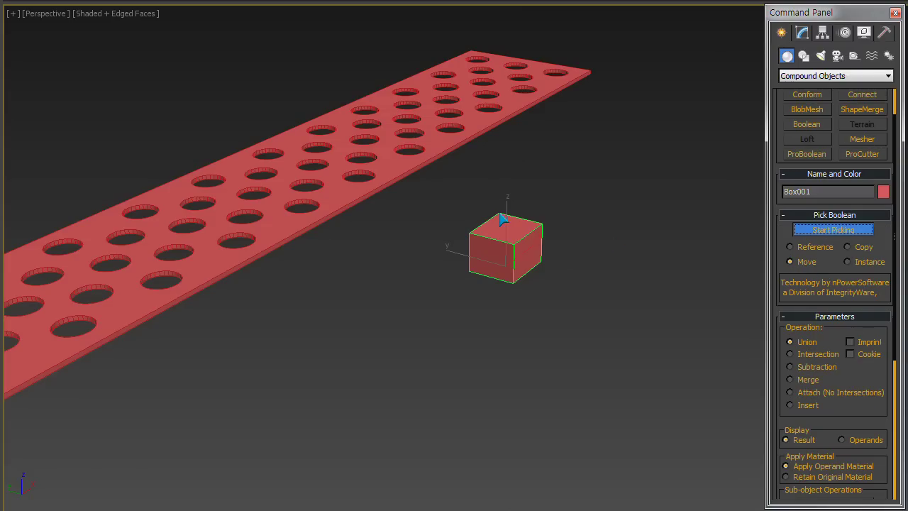
{"action": "left_click", "coordinate": [406, 165]}
{"action": "middle_click_drag", "start_coordinate": [432, 197], "coordinate": [548, 200]}
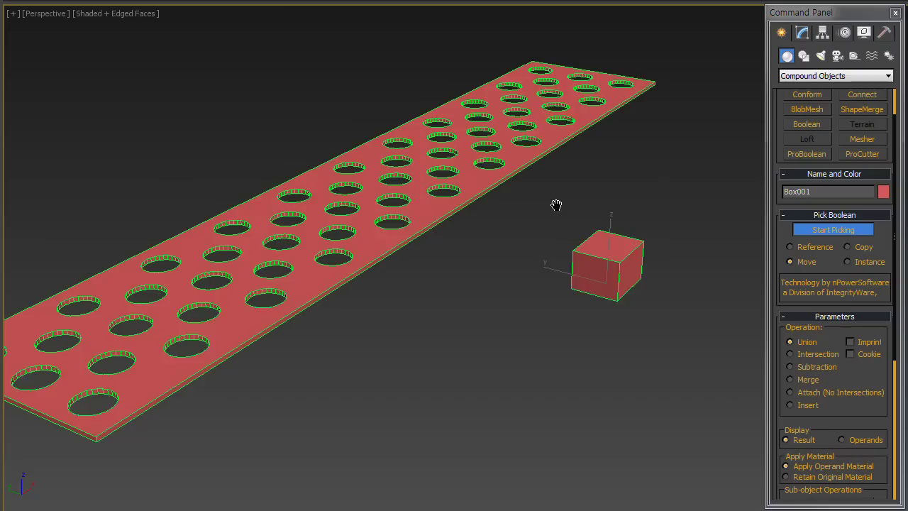
{"action": "right_click", "coordinate": [725, 266]}
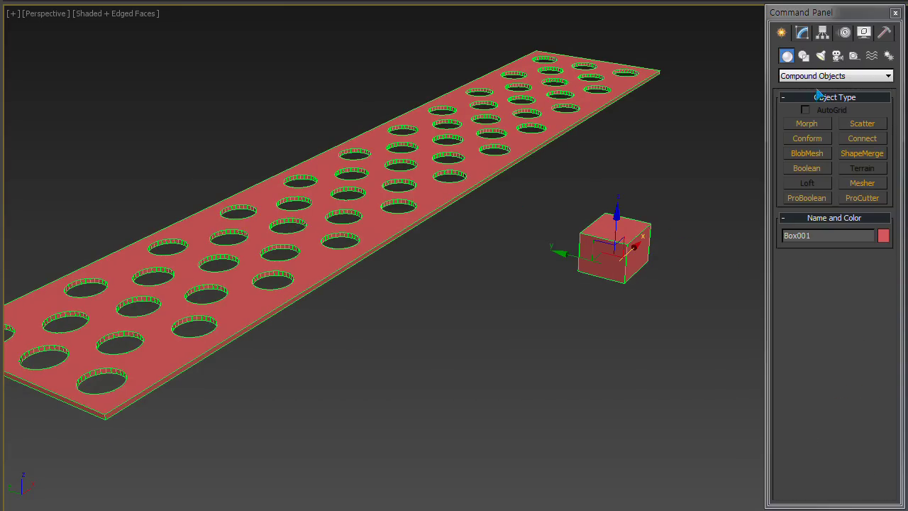
Enable Make Quadrilaterals on the ProBoolean and set Quad Size % to 1.0
{"action": "left_click", "coordinate": [802, 33]}
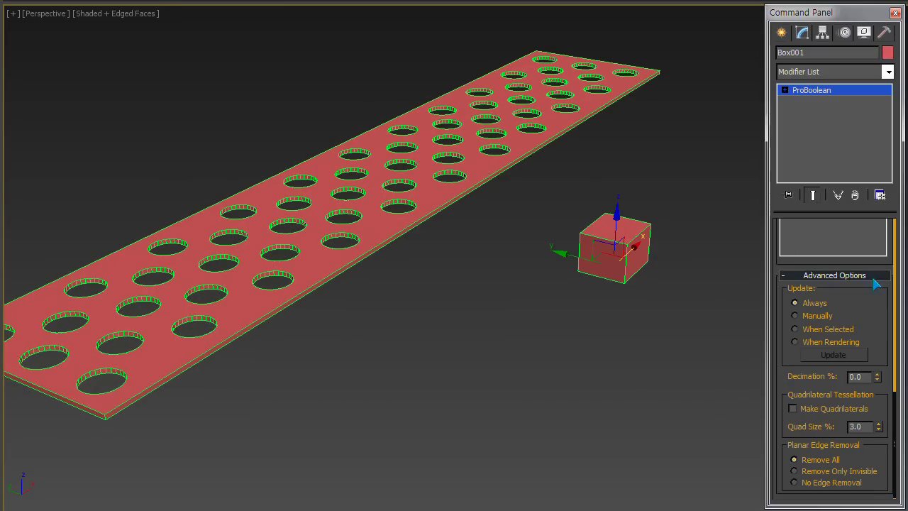
{"action": "mouse_move", "coordinate": [873, 301]}
{"action": "left_mouse_down"}
{"action": "mouse_move", "coordinate": [886, 486]}
{"action": "mouse_move", "coordinate": [871, 275]}
{"action": "left_mouse_up"}
{"action": "left_click", "coordinate": [793, 410]}
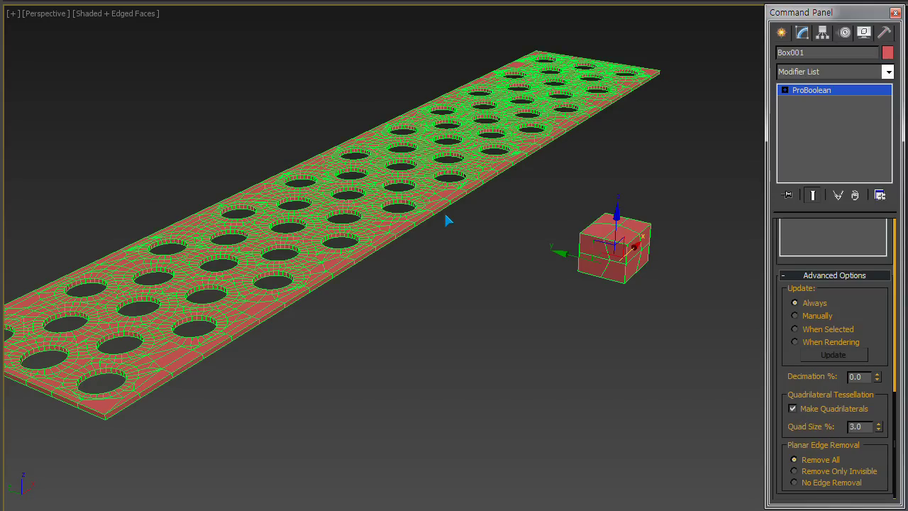
{"action": "scroll", "coordinate": [525, 250], "scroll_direction": "up", "scroll_amount": 5}
{"action": "mouse_move", "coordinate": [497, 261]}
{"action": "middle_mouse_down", "text": "alt"}
{"action": "mouse_move", "coordinate": [559, 276]}
{"action": "mouse_move", "coordinate": [558, 185]}
{"action": "middle_mouse_up", "text": "alt"}
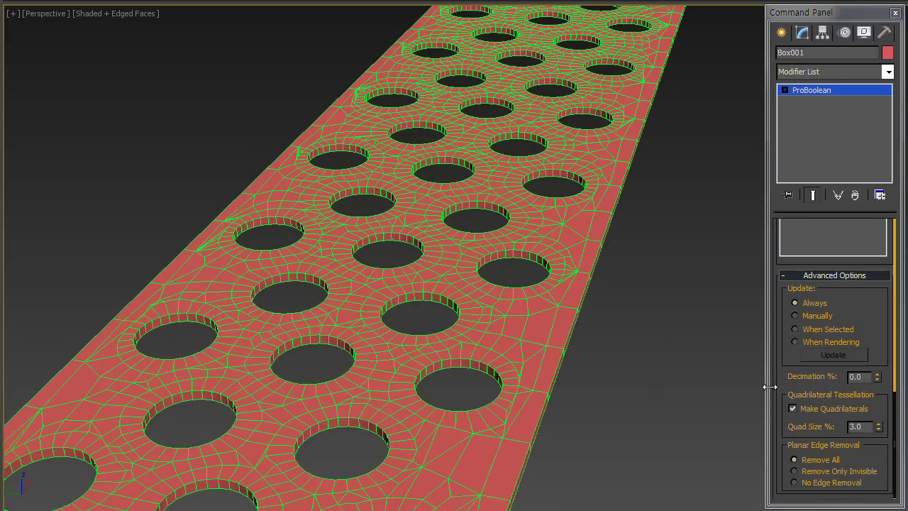
{"action": "double_click", "coordinate": [864, 428]}
{"action": "type", "text": "1"}
{"action": "key", "text": "Return"}
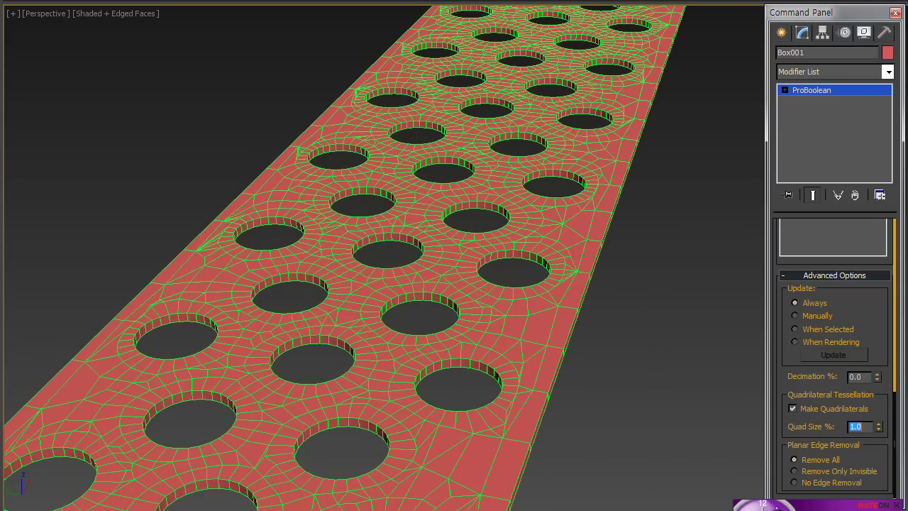
{"action": "scroll", "coordinate": [600, 259], "scroll_direction": "down", "scroll_amount": 3}
{"action": "scroll", "coordinate": [468, 288], "scroll_direction": "down", "scroll_amount": 3}
{"action": "scroll", "coordinate": [537, 274], "scroll_direction": "down", "scroll_amount": 2}
{"action": "middle_click_drag", "start_coordinate": [537, 274], "coordinate": [510, 331]}
{"action": "right_click", "coordinate": [810, 95]}
{"action": "key", "text": "Escape"}
{"action": "right_click", "coordinate": [835, 103]}
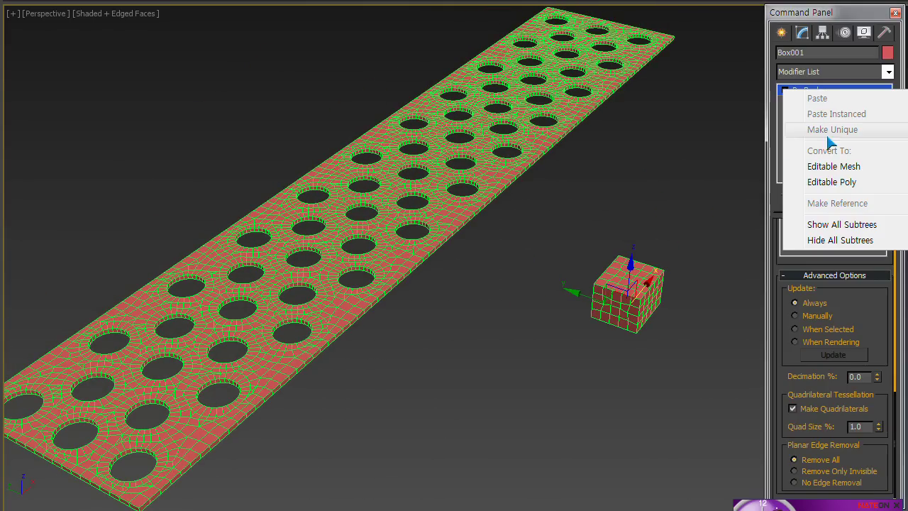
Convert the Boolean to an Editable Poly and delete the leftover cube's elements
{"action": "left_click", "coordinate": [831, 182]}
{"action": "left_click", "coordinate": [867, 243]}
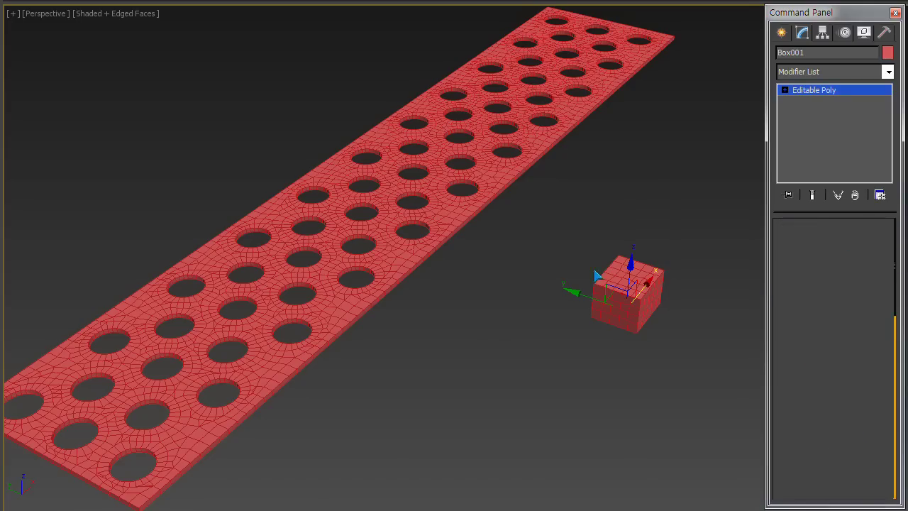
{"action": "left_click_drag", "start_coordinate": [539, 206], "coordinate": [667, 371]}
{"action": "key", "text": "Delete"}
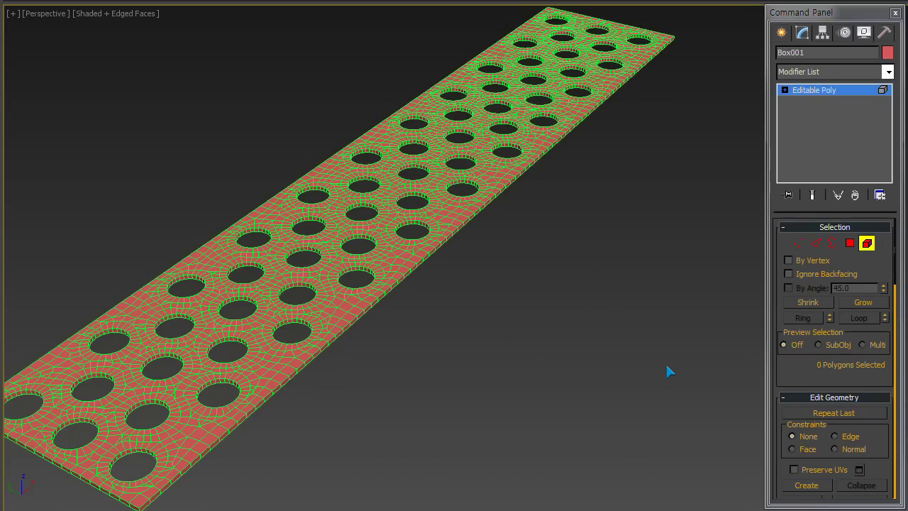
Return to the Top view with the perforated plate framed
{"action": "scroll", "coordinate": [519, 313], "scroll_direction": "down", "scroll_amount": 3}
{"action": "middle_click_drag", "start_coordinate": [543, 309], "coordinate": [437, 324], "text": "alt"}
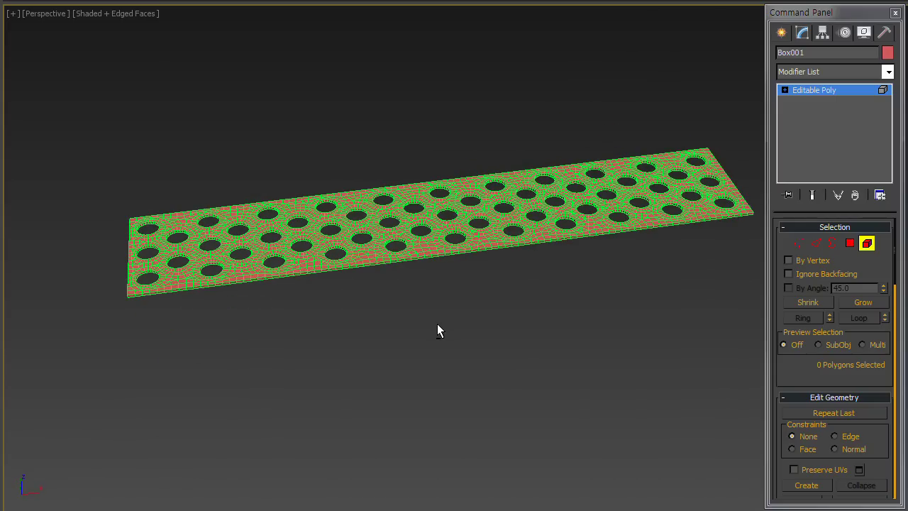
{"action": "scroll", "coordinate": [438, 323], "scroll_direction": "up", "scroll_amount": 3}
{"action": "key", "text": "t"}
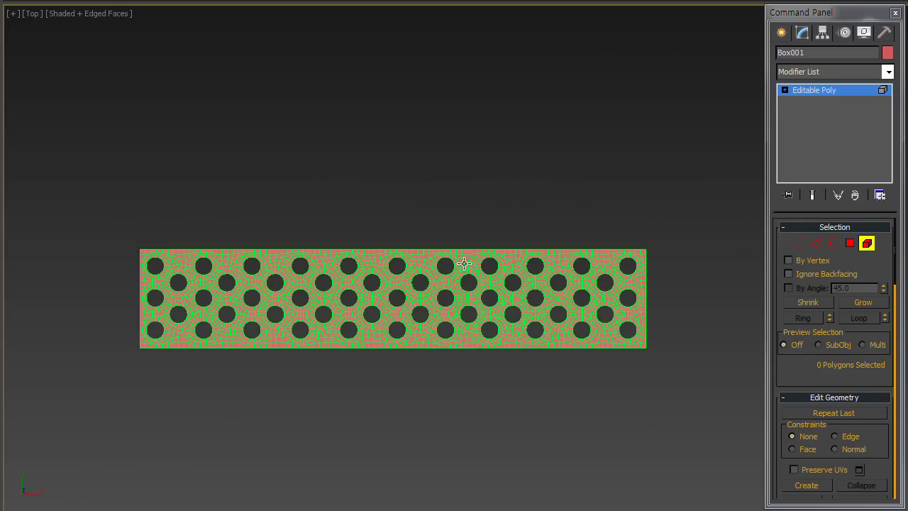
{"action": "scroll", "coordinate": [423, 247], "scroll_direction": "up", "scroll_amount": 2}
{"action": "mouse_move", "coordinate": [423, 247]}
{"action": "middle_mouse_down"}
{"action": "mouse_move", "coordinate": [474, 251]}
{"action": "mouse_move", "coordinate": [486, 233]}
{"action": "middle_mouse_up"}
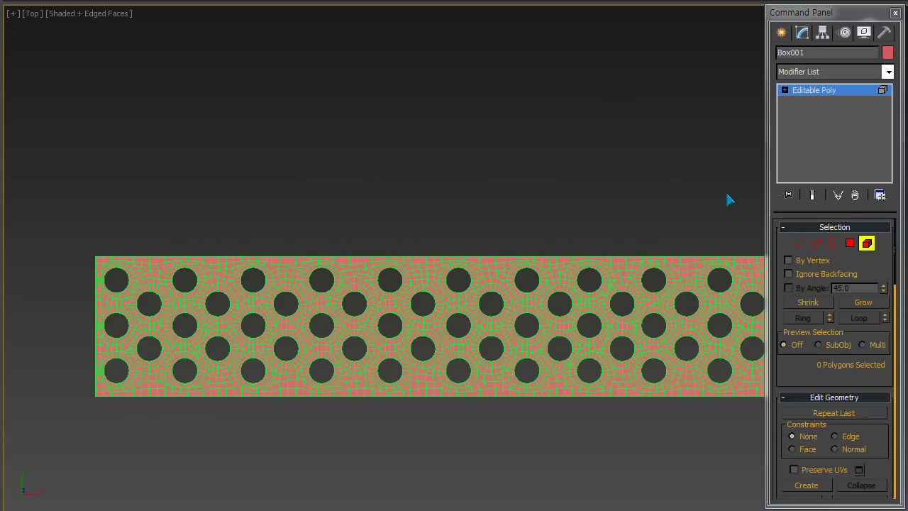
{"action": "left_click", "coordinate": [783, 34]}
Draw a circle spline above the plate in the Top view
{"action": "left_click", "coordinate": [804, 56]}
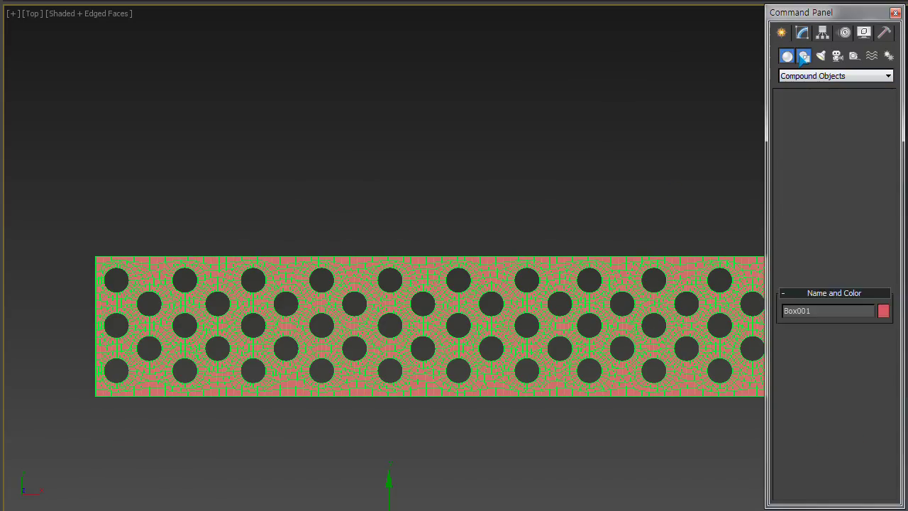
{"action": "left_click", "coordinate": [807, 150]}
{"action": "left_click_drag", "start_coordinate": [117, 151], "coordinate": [147, 171]}
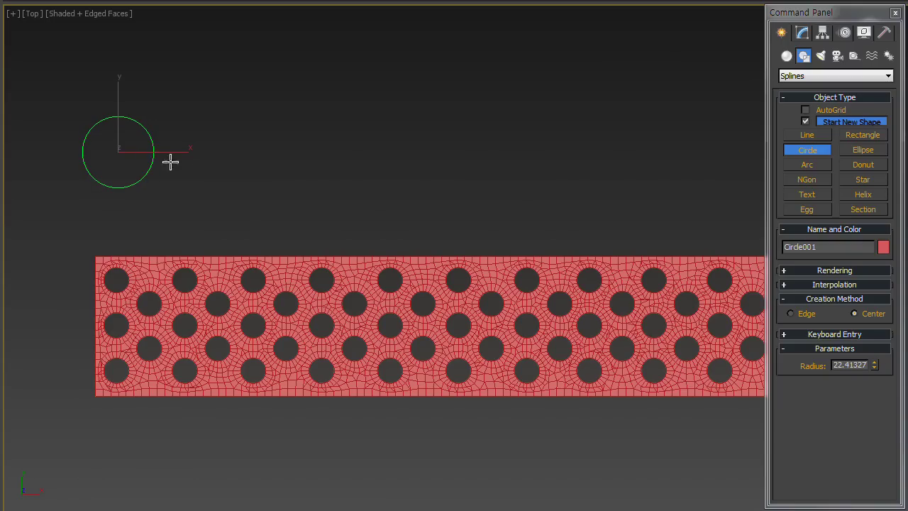
{"action": "right_click", "coordinate": [164, 162]}
Hide the perforated plate and select the circle
{"action": "left_click", "coordinate": [394, 298]}
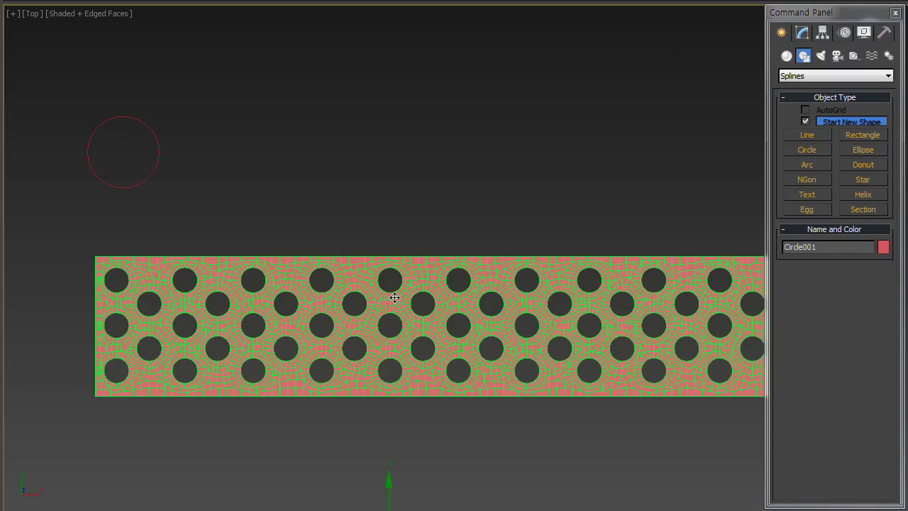
{"action": "right_click", "coordinate": [416, 271]}
{"action": "left_click", "coordinate": [466, 171]}
{"action": "left_click", "coordinate": [124, 118]}
{"action": "mouse_move", "coordinate": [229, 246]}
{"action": "middle_mouse_down"}
{"action": "mouse_move", "coordinate": [300, 377]}
{"action": "mouse_move", "coordinate": [393, 339]}
{"action": "middle_mouse_up"}
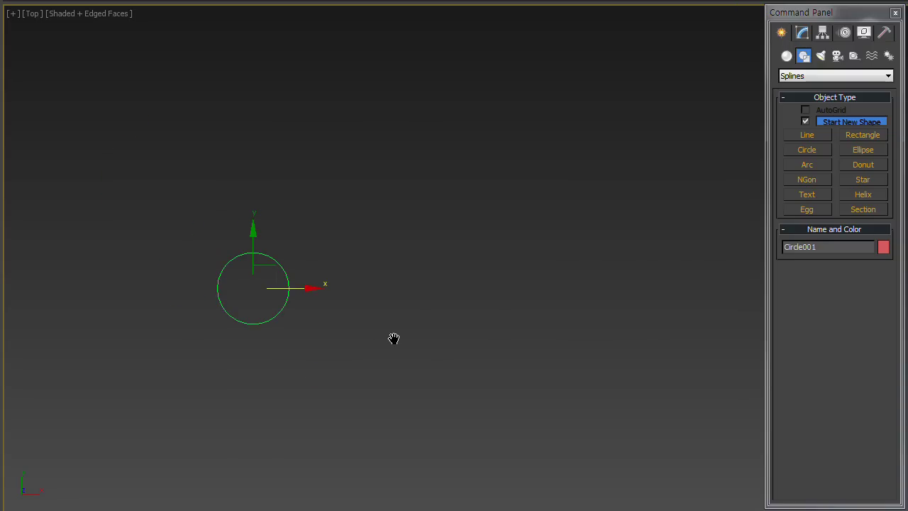
In the Left view, Shift-clone the circle upward as Circle002 and raise it slightly
{"action": "key", "text": "l"}
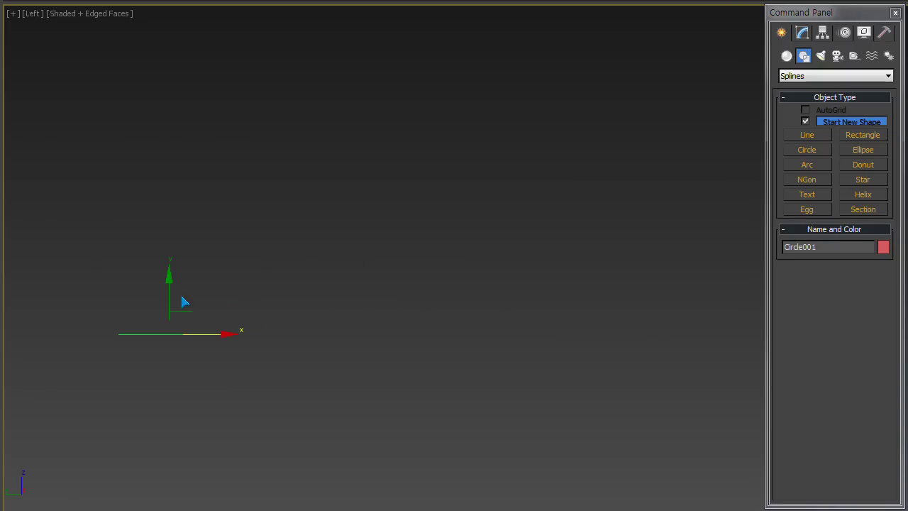
{"action": "left_click_drag", "start_coordinate": [182, 302], "coordinate": [183, 215], "text": "shift"}
{"action": "left_click_drag", "start_coordinate": [183, 194], "coordinate": [191, 186]}
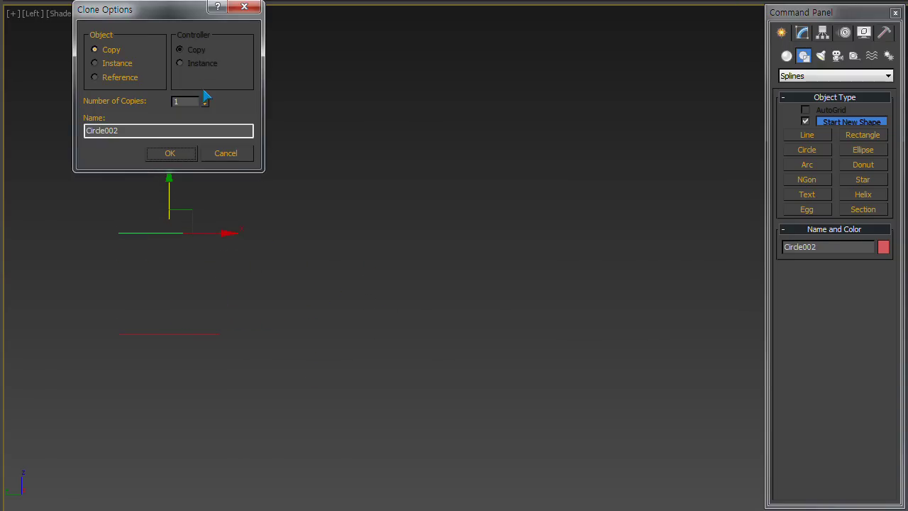
{"action": "left_click", "coordinate": [351, 274]}
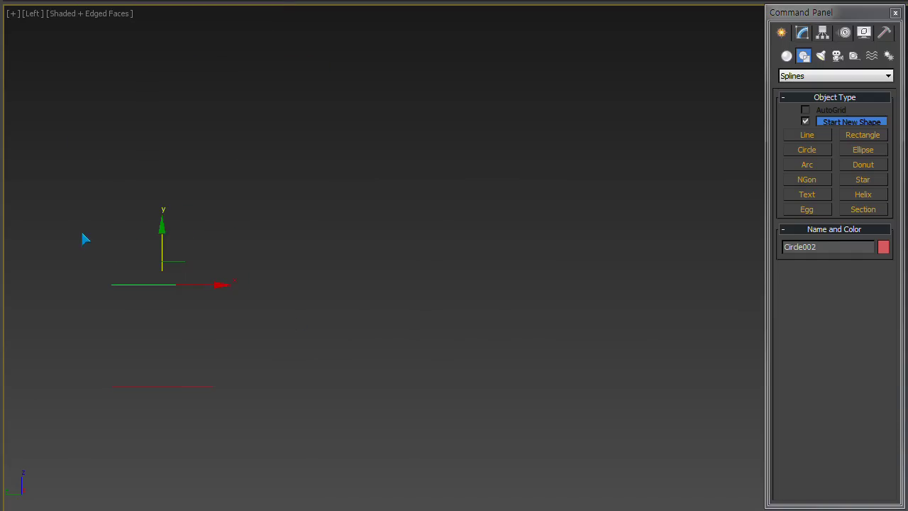
Copy the edge-on circle above it and tilt the new copy diagonally
{"action": "mouse_move", "coordinate": [173, 234]}
{"action": "left_mouse_down"}
{"action": "mouse_move", "coordinate": [198, 286]}
{"action": "mouse_move", "coordinate": [187, 163]}
{"action": "left_mouse_up"}
{"action": "key", "text": "Return"}
{"action": "key", "text": "e"}
{"action": "mouse_move", "coordinate": [198, 161]}
{"action": "left_mouse_down"}
{"action": "mouse_move", "coordinate": [209, 192]}
{"action": "mouse_move", "coordinate": [201, 169]}
{"action": "left_mouse_up"}
{"action": "key", "text": "w"}
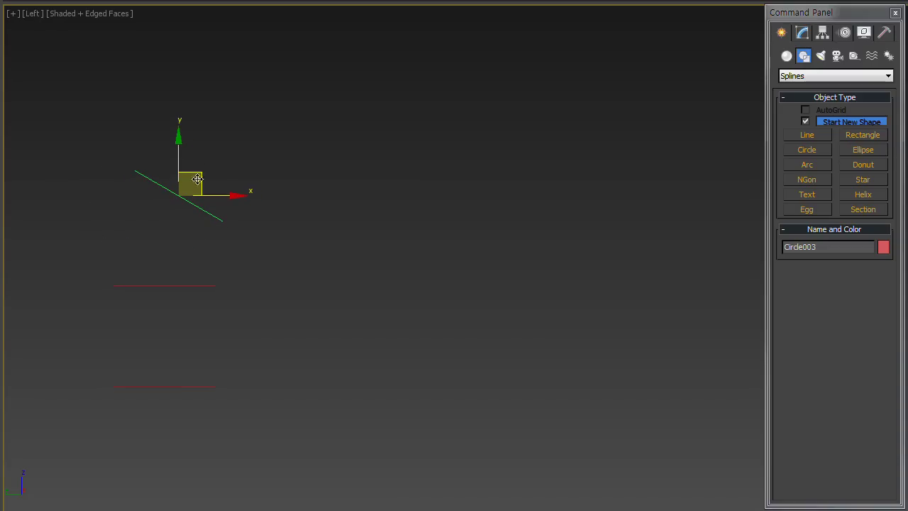
Clone Circle004, stand it upright at the arch top, then select the three lower-left circles
{"action": "left_click_drag", "start_coordinate": [200, 323], "coordinate": [191, 309]}
{"action": "left_click_drag", "start_coordinate": [165, 283], "coordinate": [165, 116], "text": "shift"}
{"action": "left_click", "coordinate": [205, 156]}
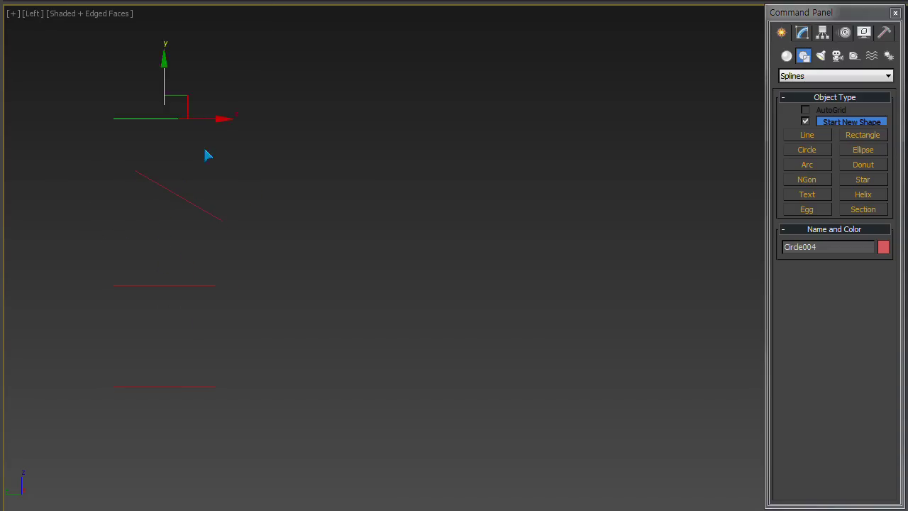
{"action": "key", "text": "e"}
{"action": "left_click_drag", "start_coordinate": [200, 86], "coordinate": [194, 153]}
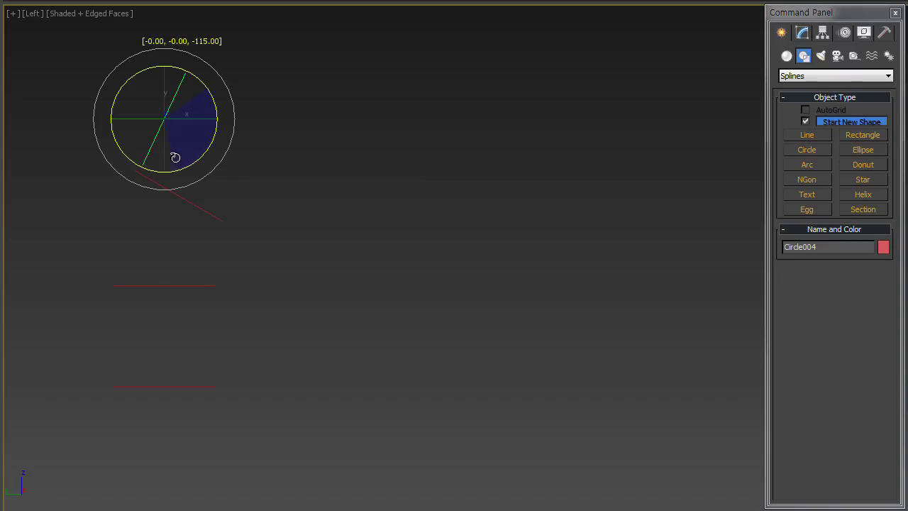
{"action": "key", "text": "w"}
{"action": "left_click_drag", "start_coordinate": [203, 119], "coordinate": [319, 147]}
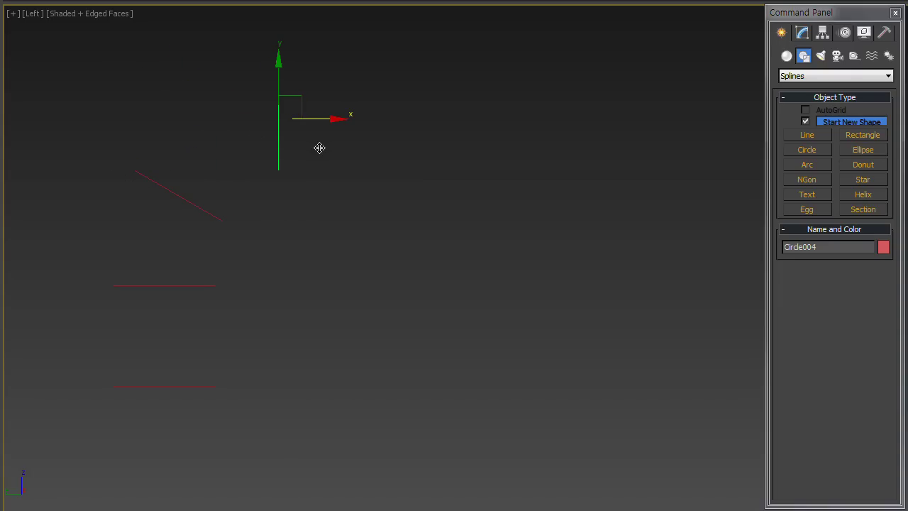
{"action": "left_click_drag", "start_coordinate": [279, 66], "coordinate": [278, 80]}
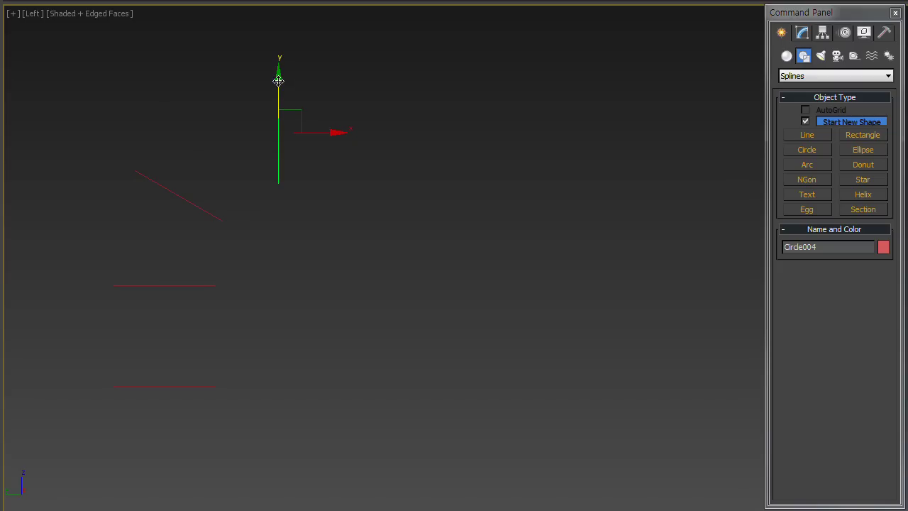
{"action": "left_click_drag", "start_coordinate": [105, 117], "coordinate": [227, 348]}
Mirror the three selected circles as copies and move them to the right side
{"action": "right_click", "coordinate": [277, 226]}
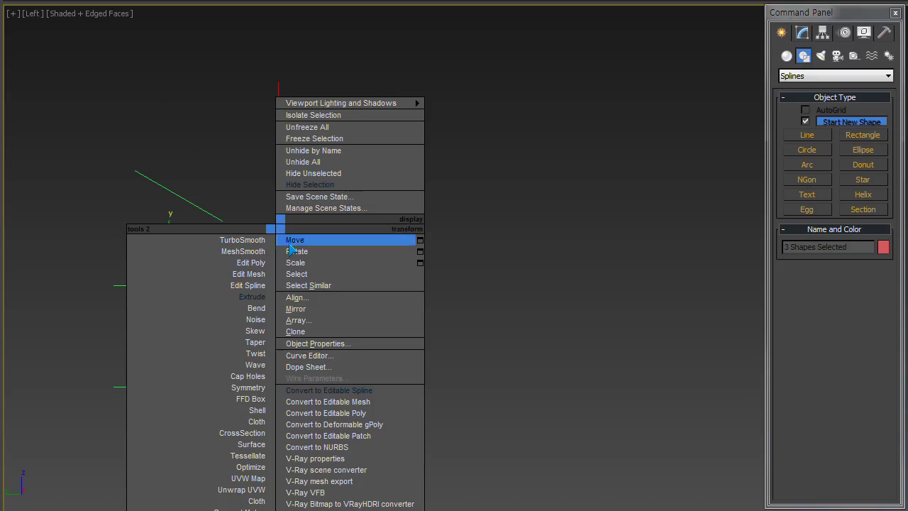
{"action": "left_click", "coordinate": [329, 310]}
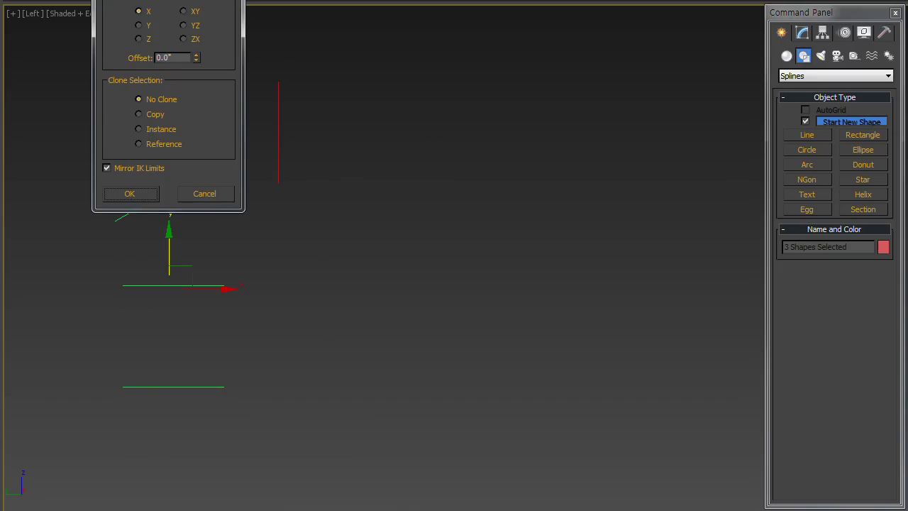
{"action": "left_click", "coordinate": [356, 293]}
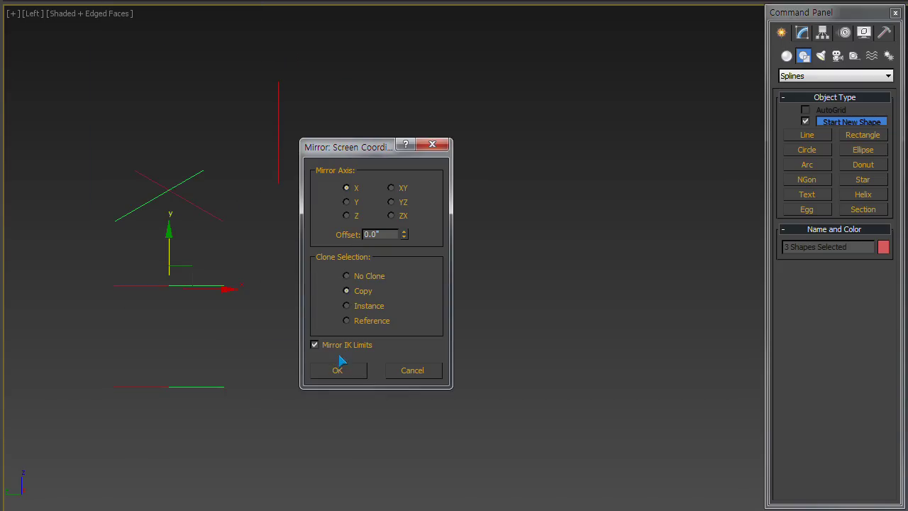
{"action": "left_click", "coordinate": [348, 371]}
{"action": "left_click_drag", "start_coordinate": [217, 293], "coordinate": [471, 307]}
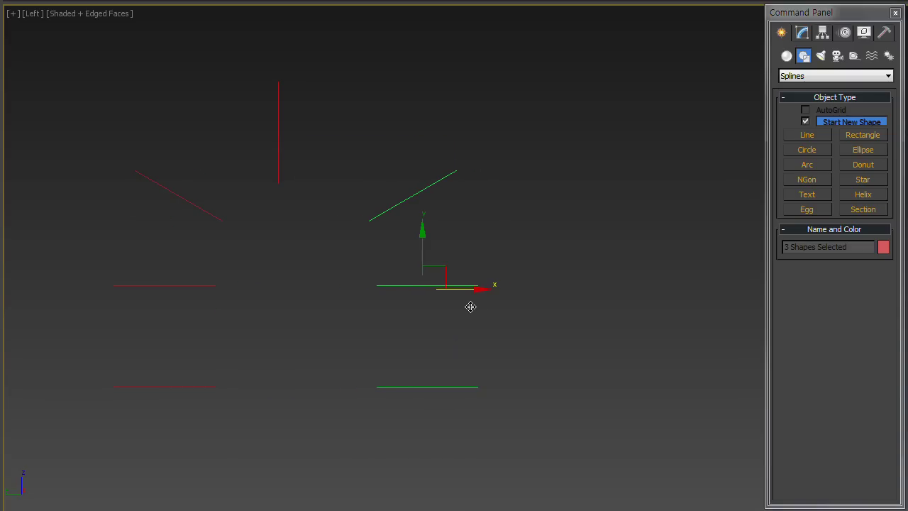
Center the upright top circle and shift the right-side circles to balance the arch
{"action": "left_click", "coordinate": [279, 146]}
{"action": "left_click_drag", "start_coordinate": [319, 134], "coordinate": [337, 139]}
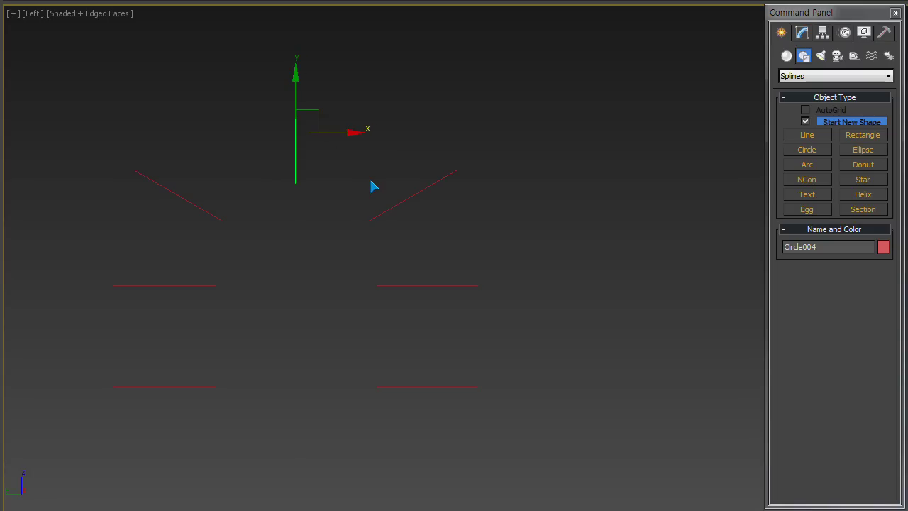
{"action": "left_click_drag", "start_coordinate": [552, 431], "coordinate": [561, 435]}
{"action": "left_click_drag", "start_coordinate": [464, 294], "coordinate": [485, 294]}
{"action": "left_click", "coordinate": [295, 152]}
{"action": "left_click_drag", "start_coordinate": [334, 135], "coordinate": [349, 135]}
{"action": "middle_click_drag", "start_coordinate": [319, 276], "coordinate": [326, 276]}
Switch to Perspective, frame all seven circles and view them at an angle
{"action": "key", "text": "p"}
{"action": "left_click", "coordinate": [283, 235]}
{"action": "key", "text": "z"}
{"action": "middle_click_drag", "start_coordinate": [381, 295], "coordinate": [314, 307], "text": "alt"}
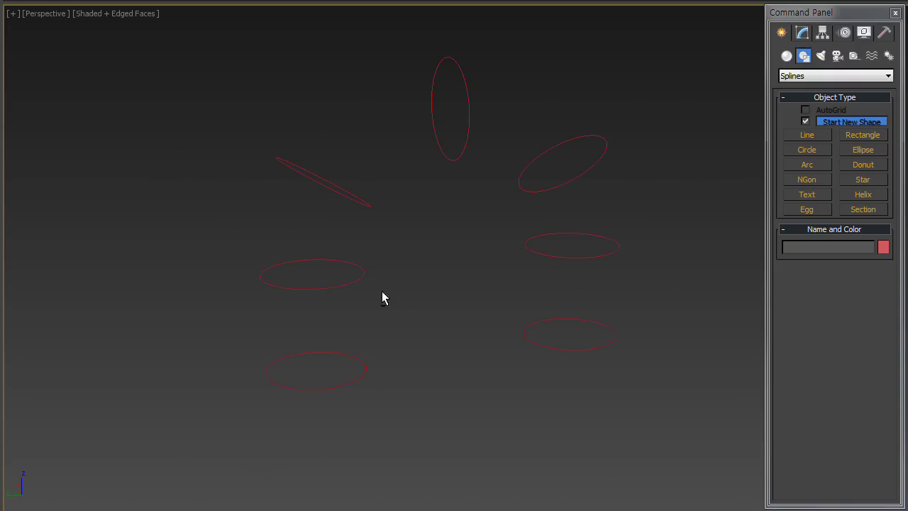
Convert the bottom circle Circle001 to a NURBS object
{"action": "left_click", "coordinate": [274, 388]}
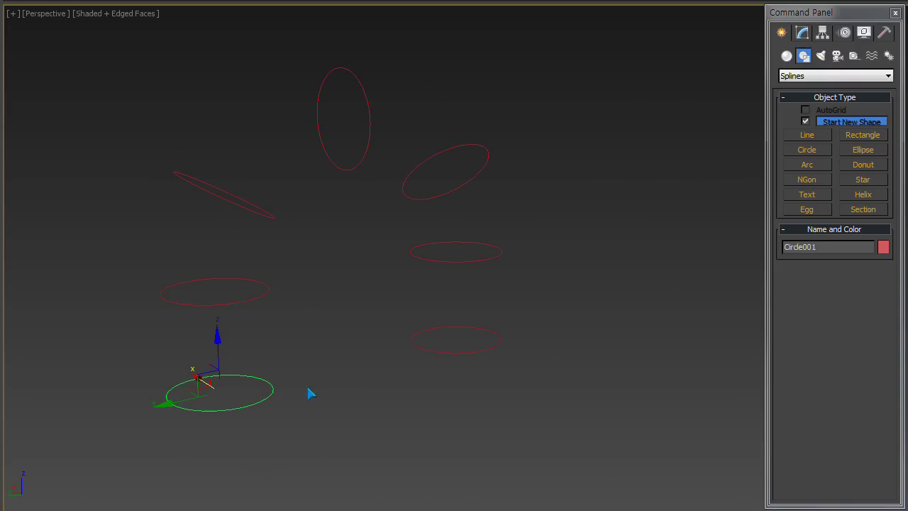
{"action": "right_click", "coordinate": [354, 359]}
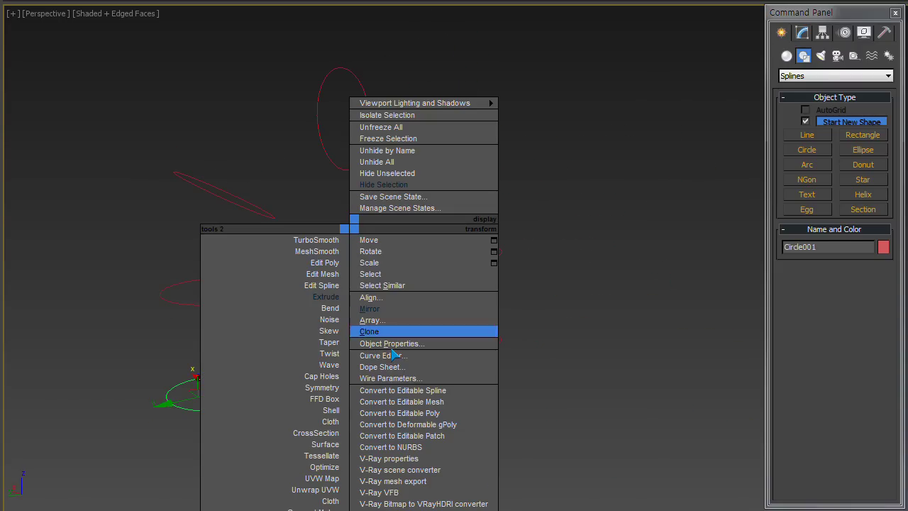
{"action": "left_click", "coordinate": [419, 447]}
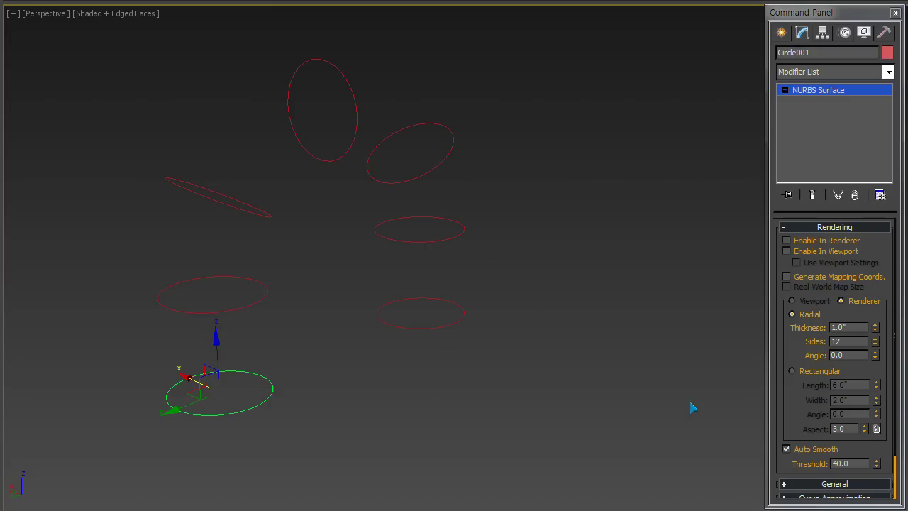
{"action": "left_click_drag", "start_coordinate": [777, 418], "coordinate": [811, 263]}
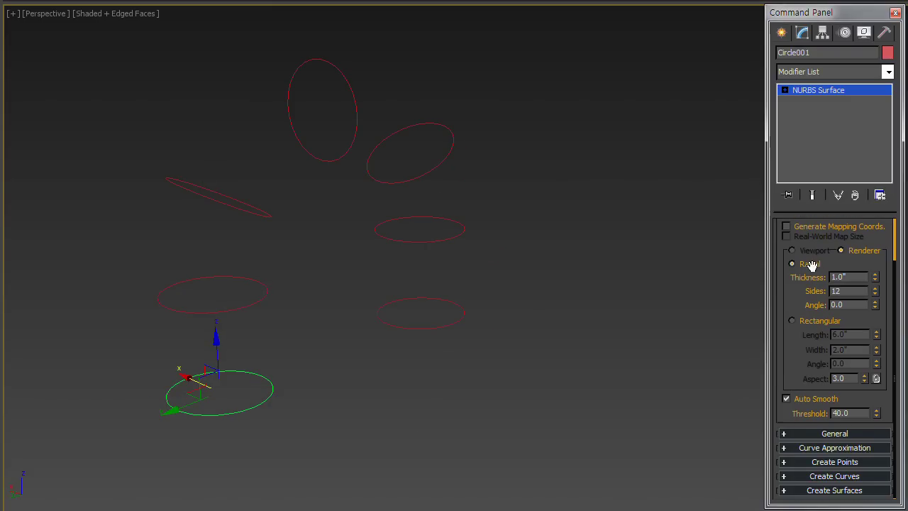
U Loft a surface through all seven circles in order, from bottom-left around to bottom-right
{"action": "left_click", "coordinate": [814, 491]}
{"action": "left_click", "coordinate": [808, 428]}
{"action": "left_click", "coordinate": [254, 411]}
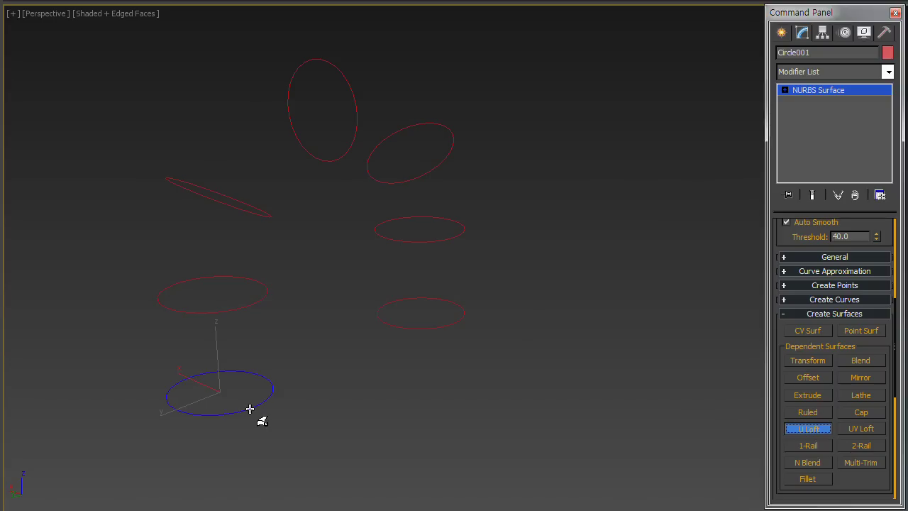
{"action": "left_click", "coordinate": [254, 305]}
{"action": "left_click", "coordinate": [261, 215]}
{"action": "left_click", "coordinate": [330, 160]}
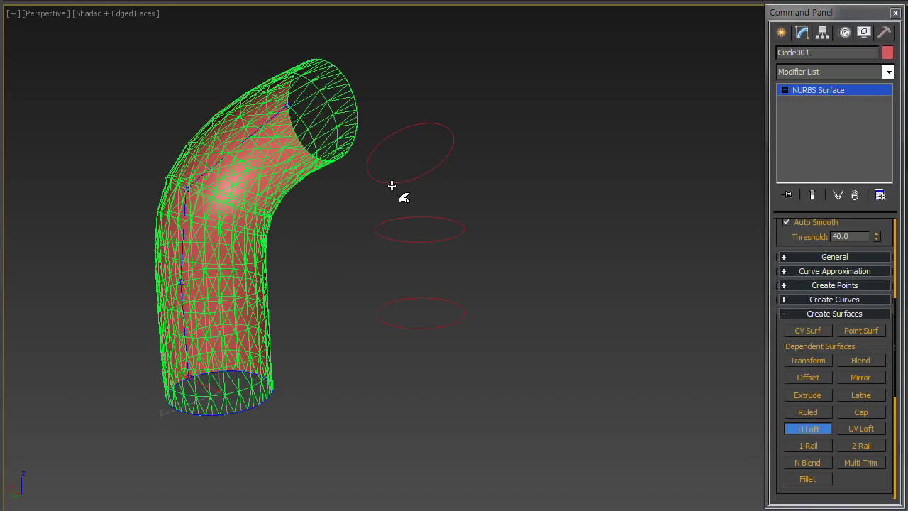
{"action": "left_click", "coordinate": [392, 181]}
{"action": "left_click", "coordinate": [424, 243]}
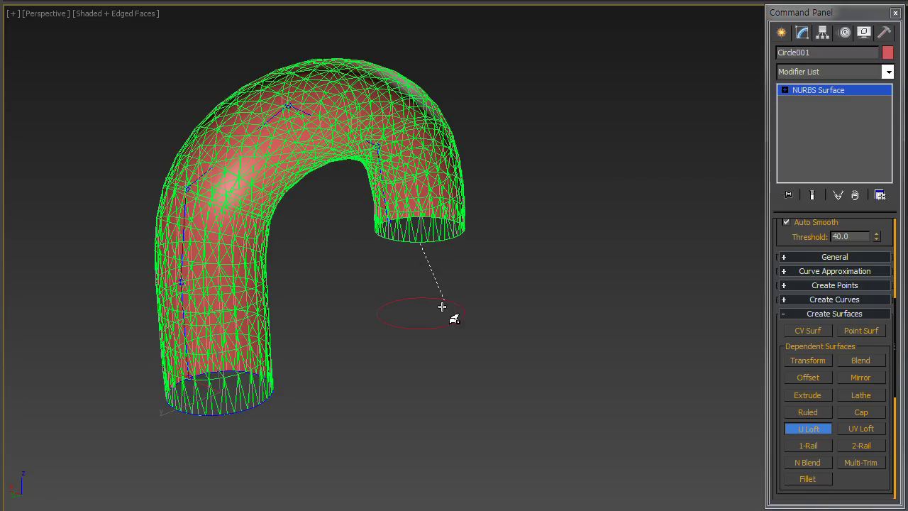
{"action": "left_click", "coordinate": [434, 330]}
Finish the loft and display the arch tube shaded without edges
{"action": "mouse_move", "coordinate": [522, 359]}
{"action": "middle_mouse_down", "text": "alt"}
{"action": "mouse_move", "coordinate": [516, 342]}
{"action": "mouse_move", "coordinate": [493, 364]}
{"action": "mouse_move", "coordinate": [475, 362]}
{"action": "mouse_move", "coordinate": [505, 377]}
{"action": "mouse_move", "coordinate": [543, 421]}
{"action": "middle_mouse_up", "text": "alt"}
{"action": "right_click", "coordinate": [515, 342]}
{"action": "key", "text": "F4"}
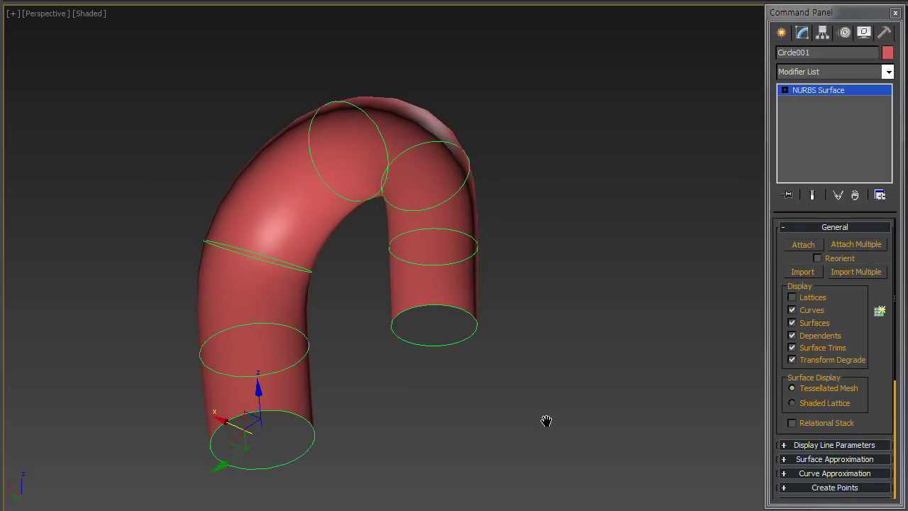
Turn on Flip Normals for U Loft Surf 001 at the Surface sub-object level
{"action": "left_click", "coordinate": [785, 90]}
{"action": "left_click", "coordinate": [822, 101]}
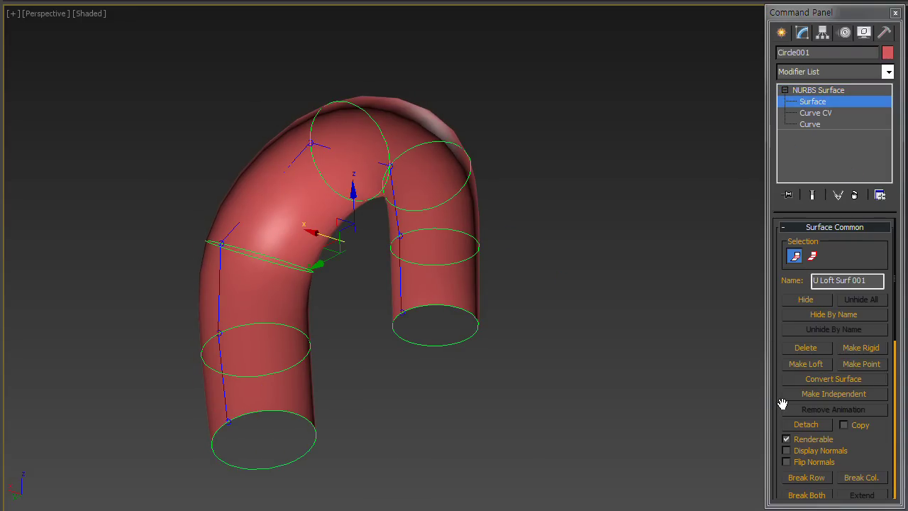
{"action": "left_click_drag", "start_coordinate": [780, 405], "coordinate": [790, 274]}
{"action": "left_click", "coordinate": [786, 333]}
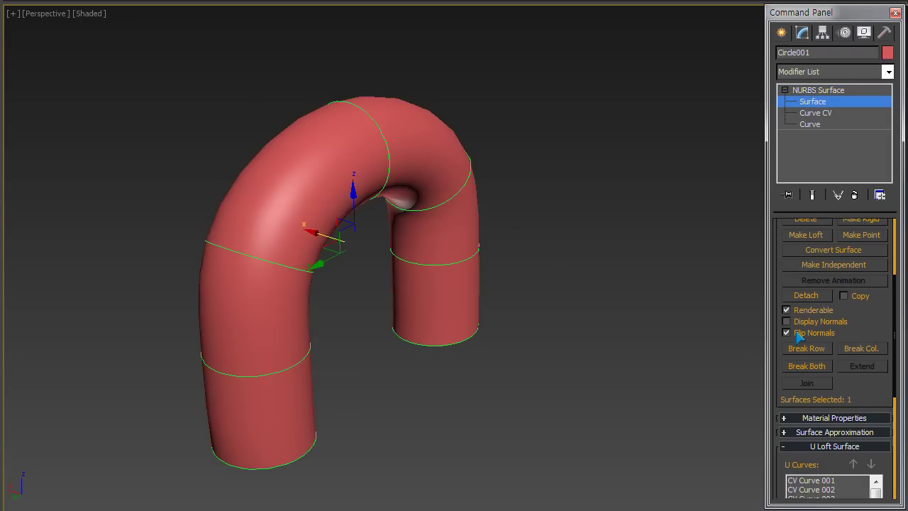
{"action": "mouse_move", "coordinate": [527, 328]}
{"action": "middle_mouse_down", "text": "alt"}
{"action": "mouse_move", "coordinate": [350, 286]}
{"action": "mouse_move", "coordinate": [549, 329]}
{"action": "mouse_move", "coordinate": [527, 324]}
{"action": "middle_mouse_up", "text": "alt"}
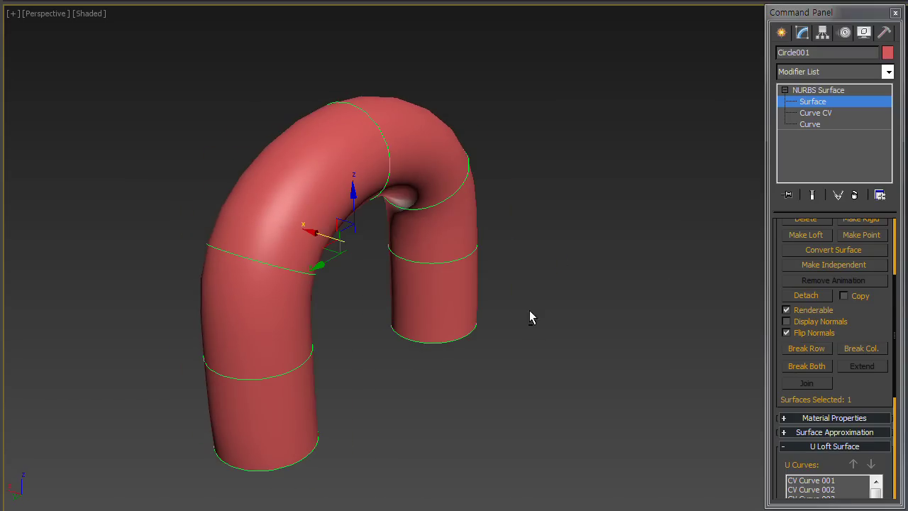
Unhide All so the plate shows beneath the tube, then return to the NURBS top level
{"action": "right_click", "coordinate": [570, 135]}
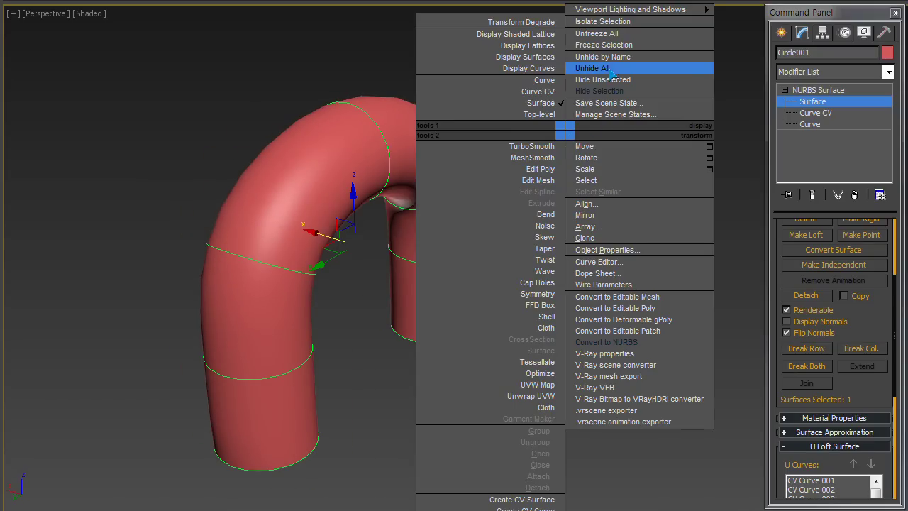
{"action": "left_click", "coordinate": [608, 69]}
{"action": "mouse_move", "coordinate": [525, 288]}
{"action": "middle_mouse_down", "text": "alt"}
{"action": "mouse_move", "coordinate": [565, 336]}
{"action": "mouse_move", "coordinate": [550, 348]}
{"action": "middle_mouse_up", "text": "alt"}
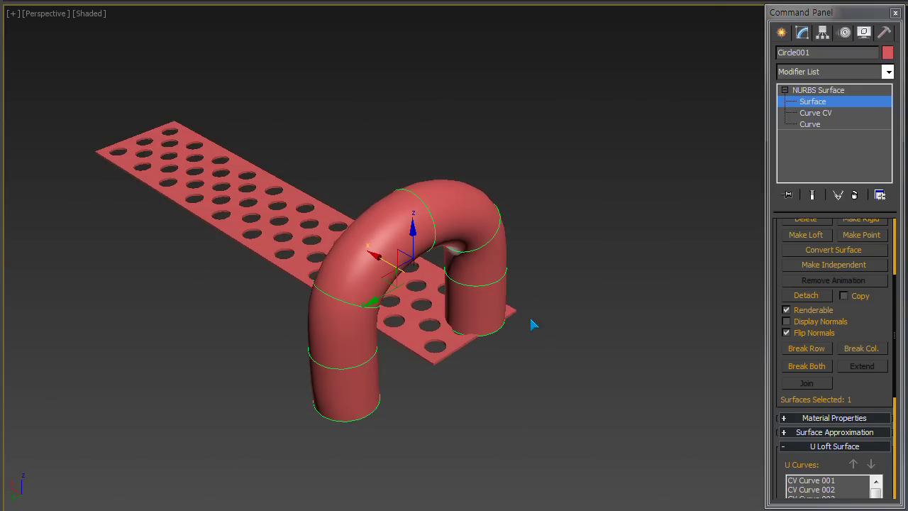
{"action": "mouse_move", "coordinate": [471, 297]}
{"action": "middle_mouse_down", "text": "alt"}
{"action": "mouse_move", "coordinate": [462, 327]}
{"action": "mouse_move", "coordinate": [413, 349]}
{"action": "mouse_move", "coordinate": [475, 335]}
{"action": "middle_mouse_up", "text": "alt"}
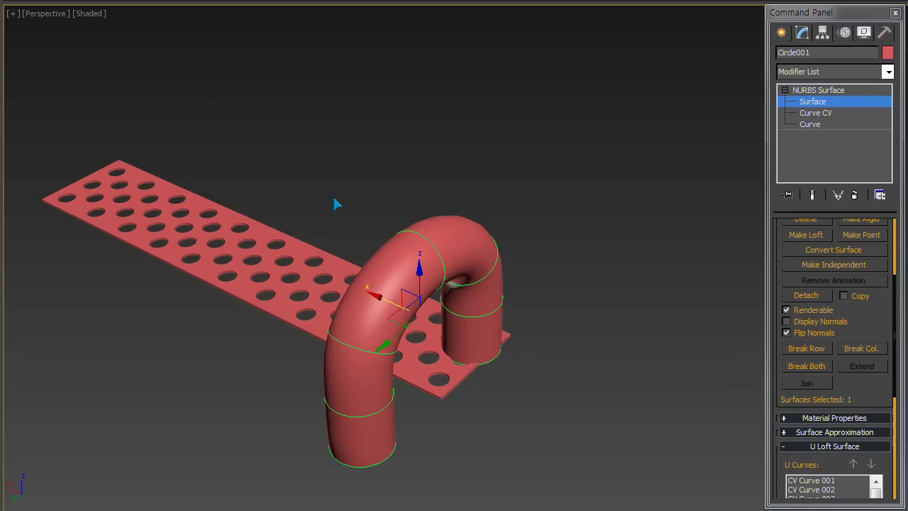
{"action": "left_click", "coordinate": [818, 90]}
Select the perforated plate and set its object colour to teal
{"action": "left_click", "coordinate": [432, 116]}
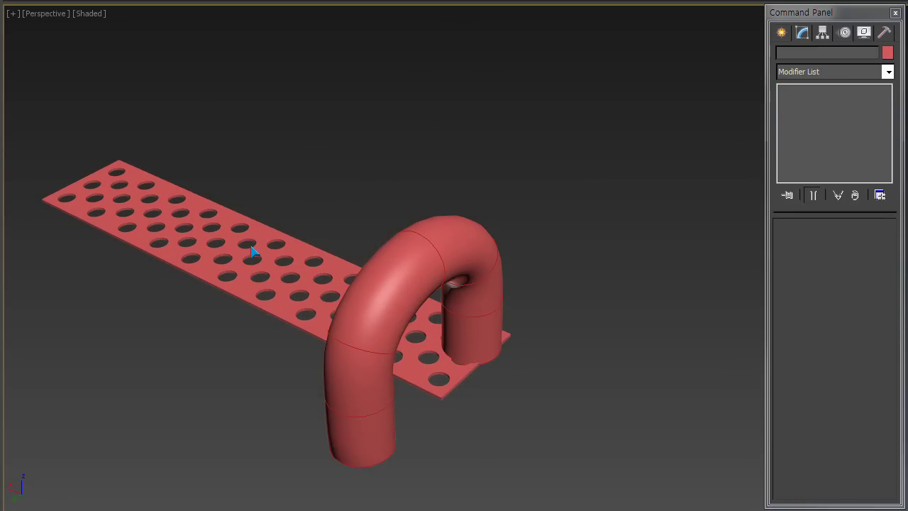
{"action": "left_click", "coordinate": [267, 248]}
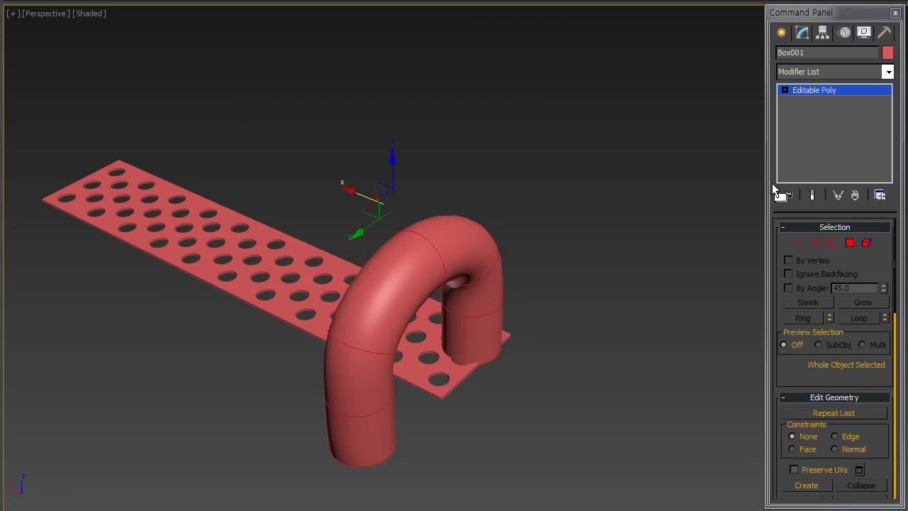
{"action": "left_click", "coordinate": [888, 53]}
{"action": "left_click", "coordinate": [480, 165]}
{"action": "left_click", "coordinate": [525, 248]}
Rotate the plate -90° about its vertical Z axis
{"action": "middle_click_drag", "start_coordinate": [414, 231], "coordinate": [406, 207]}
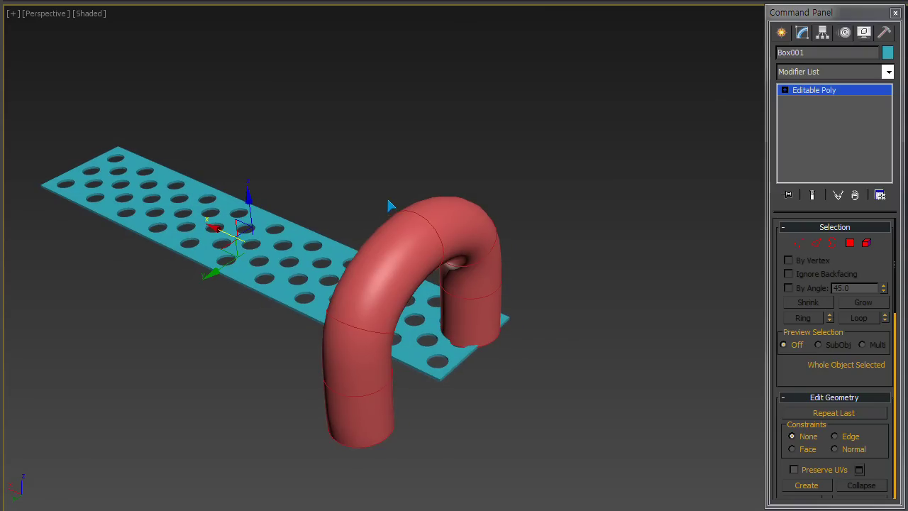
{"action": "key", "text": "e"}
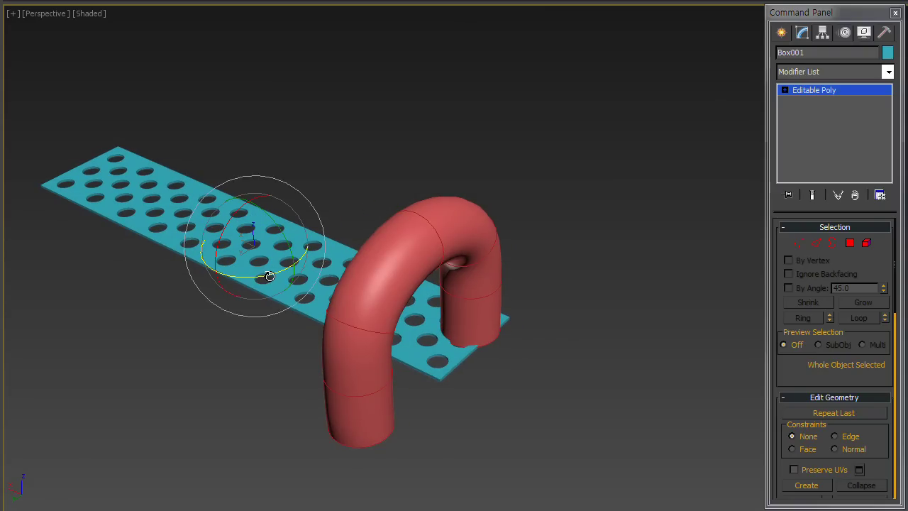
{"action": "left_click_drag", "start_coordinate": [270, 276], "coordinate": [166, 263]}
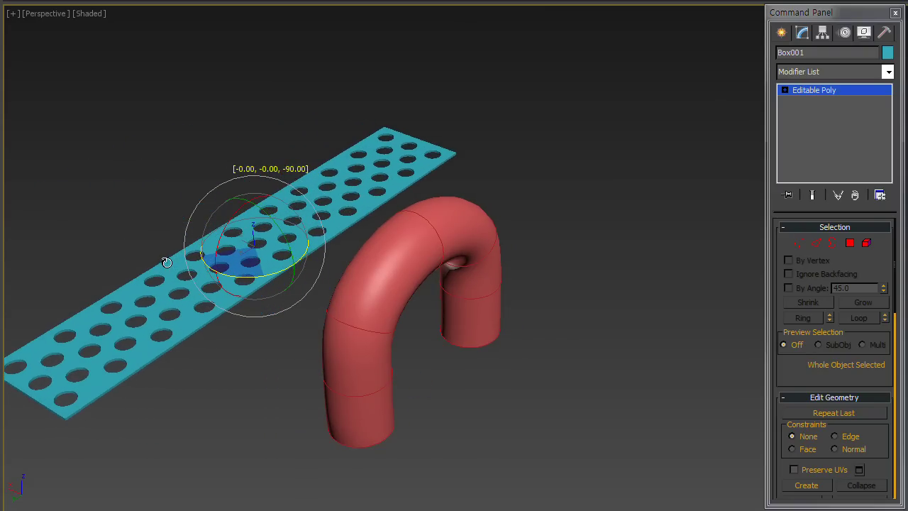
{"action": "middle_click_drag", "start_coordinate": [312, 242], "coordinate": [295, 227]}
{"action": "key", "text": "w"}
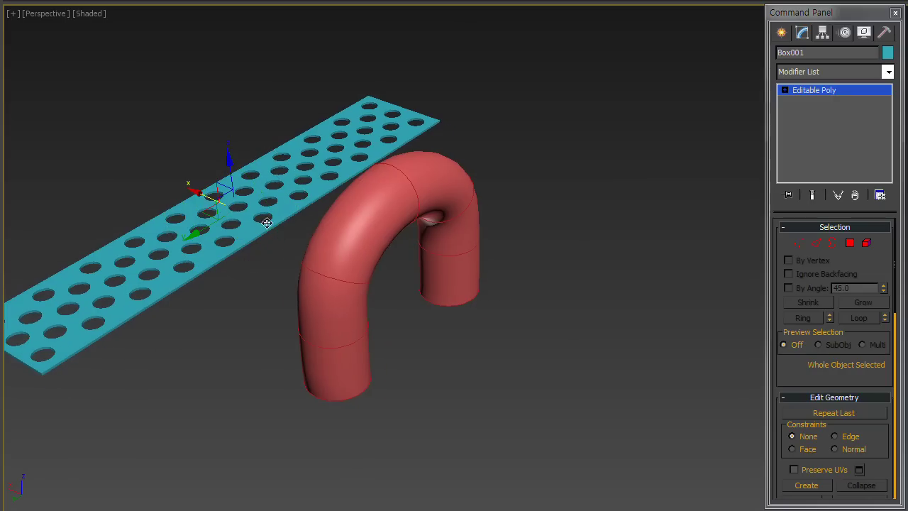
{"action": "mouse_move", "coordinate": [210, 197]}
{"action": "middle_mouse_down", "text": "alt"}
{"action": "mouse_move", "coordinate": [497, 318]}
{"action": "mouse_move", "coordinate": [373, 269]}
{"action": "mouse_move", "coordinate": [396, 288]}
{"action": "middle_mouse_up", "text": "alt"}
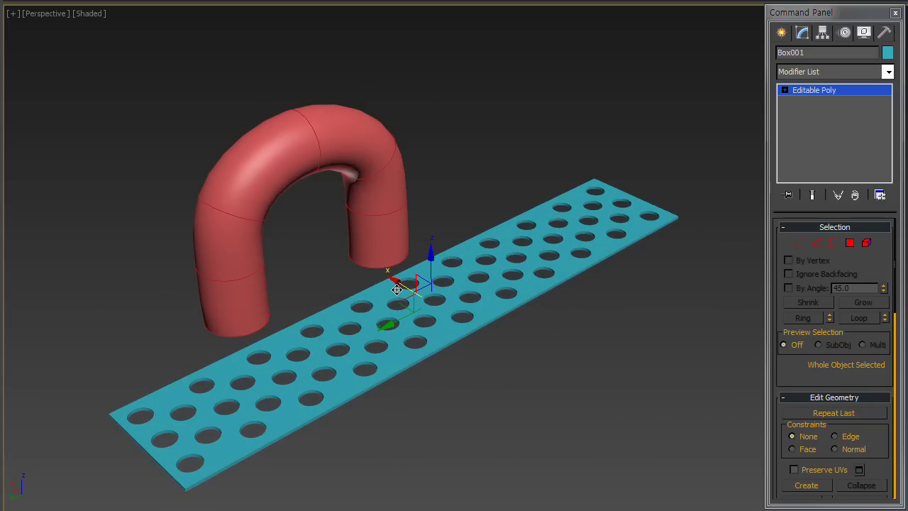
Scale the plate down slightly and slide it along its length on Y
{"action": "key", "text": "r"}
{"action": "mouse_move", "coordinate": [429, 308]}
{"action": "left_mouse_down"}
{"action": "mouse_move", "coordinate": [442, 334]}
{"action": "mouse_move", "coordinate": [433, 308]}
{"action": "mouse_move", "coordinate": [493, 331]}
{"action": "mouse_move", "coordinate": [452, 313]}
{"action": "left_mouse_up"}
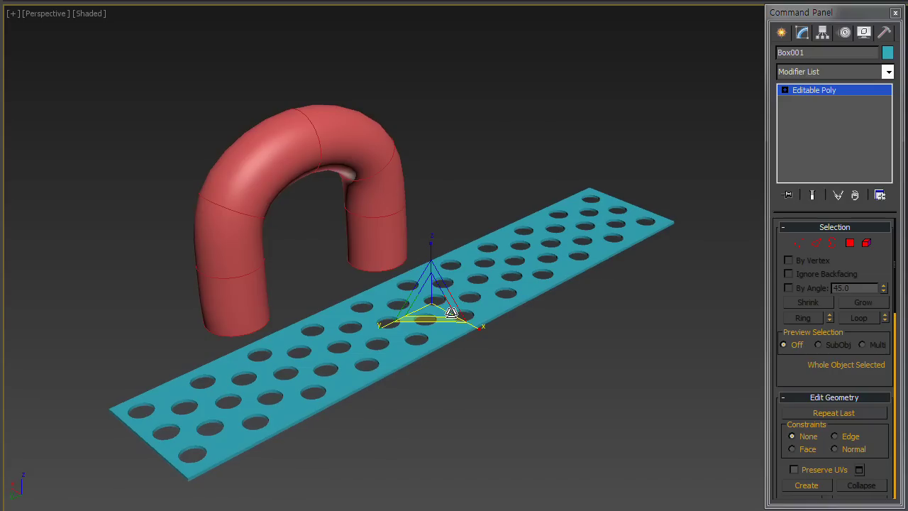
{"action": "mouse_move", "coordinate": [452, 313]}
{"action": "middle_mouse_down", "text": "alt"}
{"action": "mouse_move", "coordinate": [379, 318]}
{"action": "mouse_move", "coordinate": [515, 282]}
{"action": "middle_mouse_up", "text": "alt"}
{"action": "key", "text": "w"}
{"action": "left_click_drag", "start_coordinate": [406, 321], "coordinate": [376, 341]}
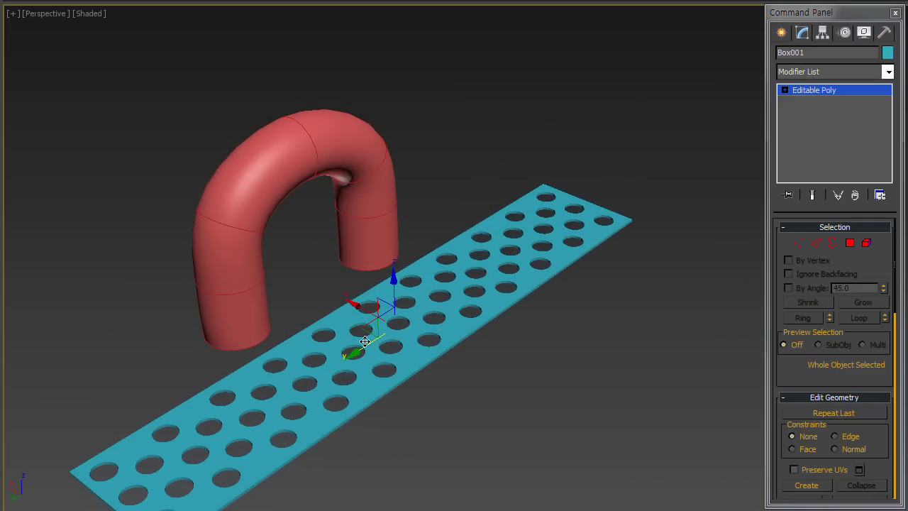
{"action": "middle_click_drag", "start_coordinate": [493, 331], "coordinate": [488, 270]}
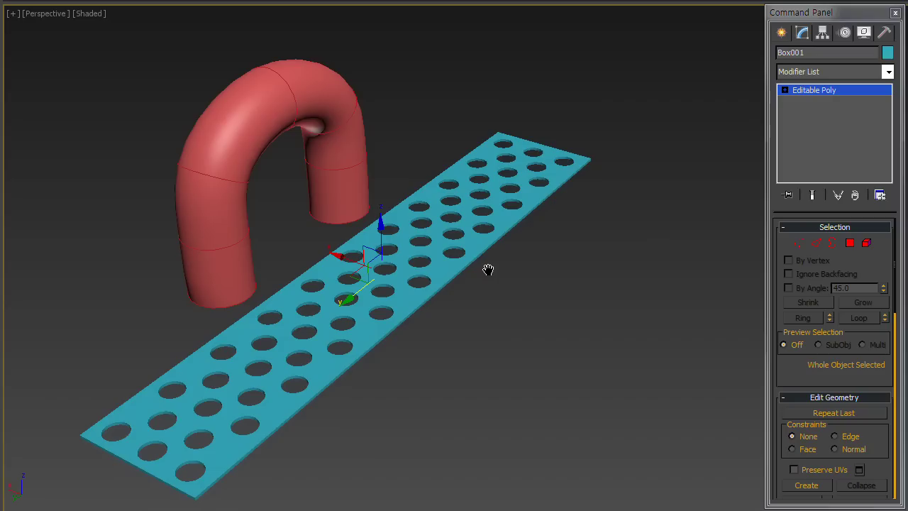
Bind the plate to Circle001 with a SurfDeform (WSM) modifier and U Stretch 1.35509
{"action": "left_click", "coordinate": [830, 71]}
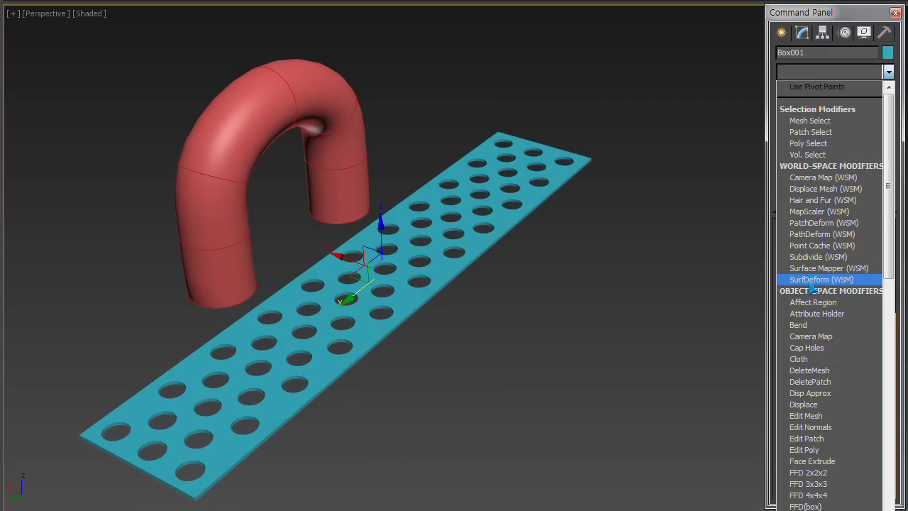
{"action": "left_click", "coordinate": [839, 281]}
{"action": "left_click", "coordinate": [834, 265]}
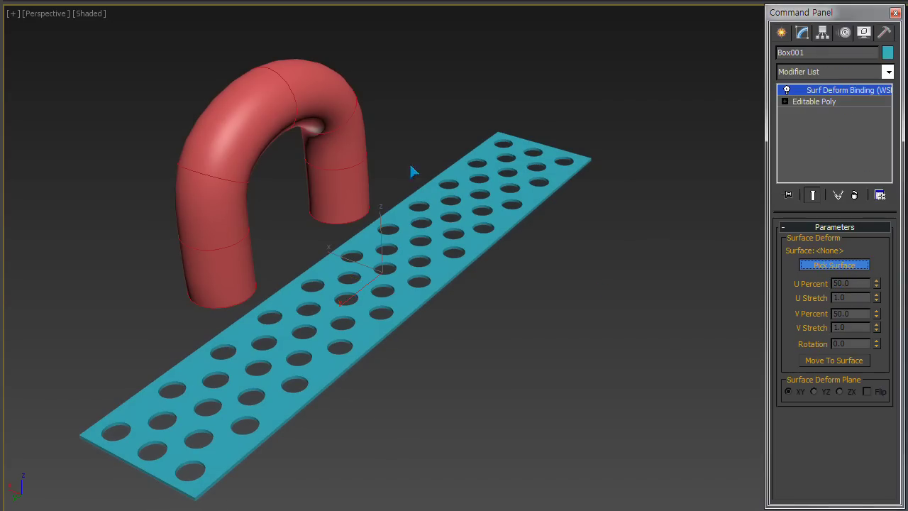
{"action": "left_click", "coordinate": [354, 130]}
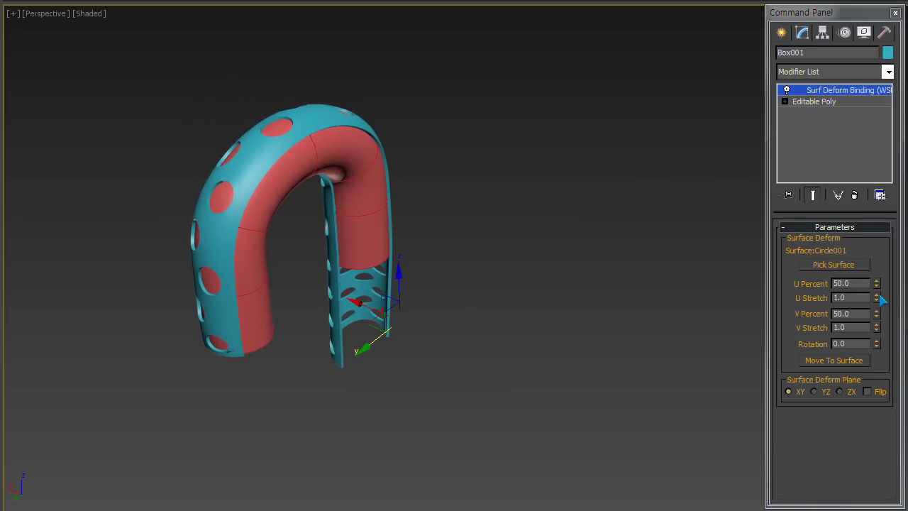
{"action": "mouse_move", "coordinate": [877, 298]}
{"action": "left_mouse_down"}
{"action": "mouse_move", "coordinate": [862, 309]}
{"action": "mouse_move", "coordinate": [873, 280]}
{"action": "left_mouse_up"}
{"action": "mouse_move", "coordinate": [674, 277]}
{"action": "middle_mouse_down", "text": "alt"}
{"action": "mouse_move", "coordinate": [593, 263]}
{"action": "mouse_move", "coordinate": [656, 273]}
{"action": "middle_mouse_up", "text": "alt"}
Raise the SurfDeform U Stretch to 1.57868 and orbit to check the wrap
{"action": "scroll", "coordinate": [565, 246], "scroll_direction": "up", "scroll_amount": 4}
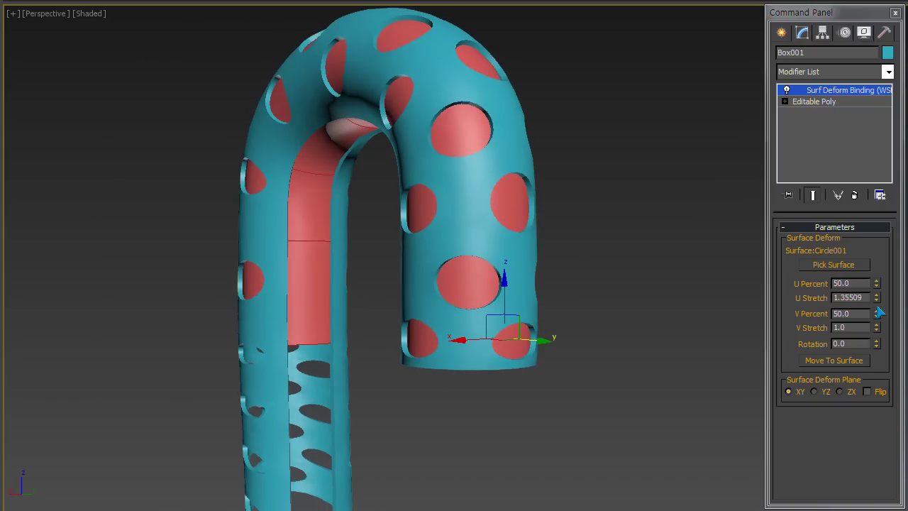
{"action": "mouse_move", "coordinate": [877, 298]}
{"action": "left_mouse_down"}
{"action": "mouse_move", "coordinate": [870, 231]}
{"action": "mouse_move", "coordinate": [880, 160]}
{"action": "mouse_move", "coordinate": [886, 186]}
{"action": "mouse_move", "coordinate": [878, 182]}
{"action": "left_mouse_up"}
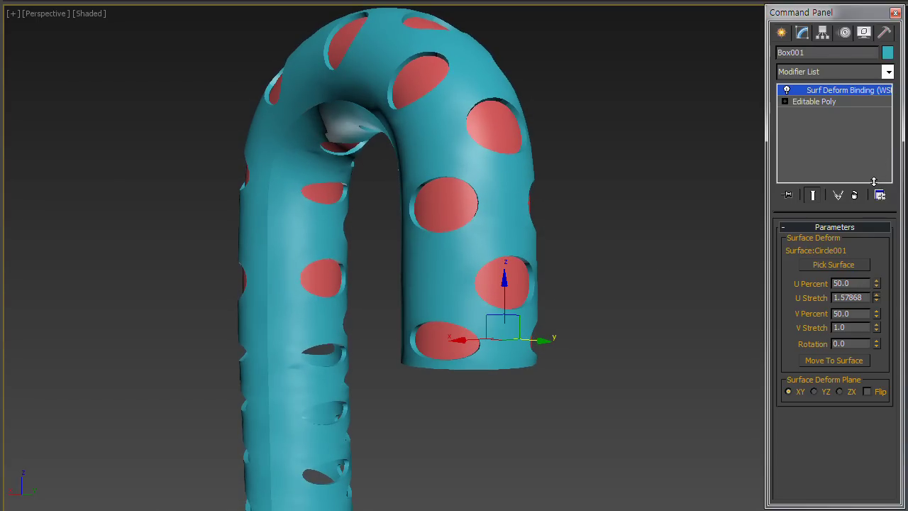
{"action": "mouse_move", "coordinate": [643, 230]}
{"action": "middle_mouse_down", "text": "alt"}
{"action": "mouse_move", "coordinate": [442, 290]}
{"action": "mouse_move", "coordinate": [463, 307]}
{"action": "middle_mouse_up", "text": "alt"}
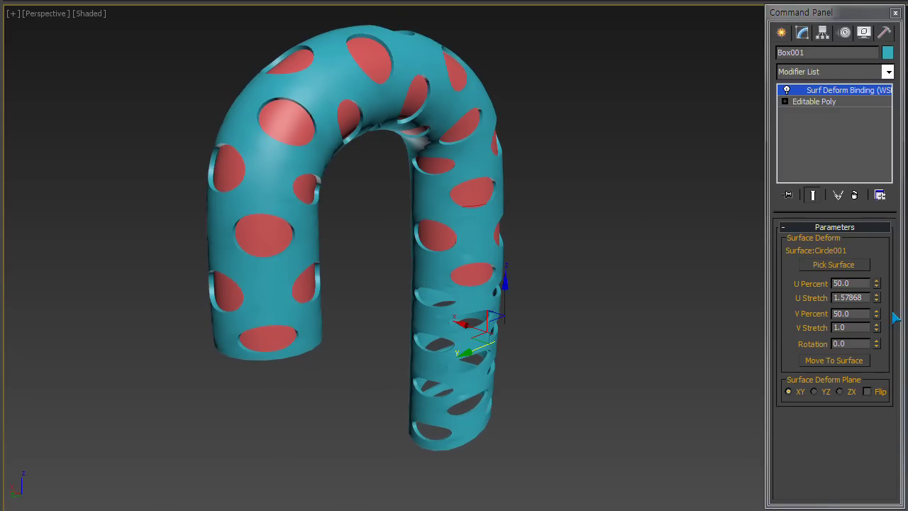
Set SurfDeform V Percent to 35.3 and V Stretch to 0.813, then deselect
{"action": "mouse_move", "coordinate": [877, 317]}
{"action": "left_mouse_down"}
{"action": "mouse_move", "coordinate": [895, 385]}
{"action": "mouse_move", "coordinate": [892, 425]}
{"action": "mouse_move", "coordinate": [899, 369]}
{"action": "mouse_move", "coordinate": [874, 352]}
{"action": "mouse_move", "coordinate": [883, 359]}
{"action": "left_mouse_up"}
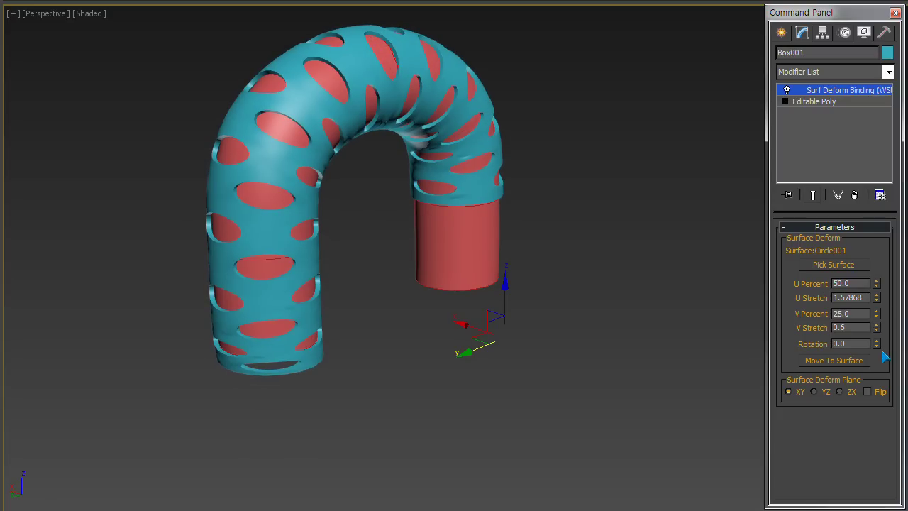
{"action": "mouse_move", "coordinate": [877, 316]}
{"action": "left_mouse_down"}
{"action": "mouse_move", "coordinate": [863, 251]}
{"action": "mouse_move", "coordinate": [808, 175]}
{"action": "mouse_move", "coordinate": [877, 319]}
{"action": "left_mouse_up"}
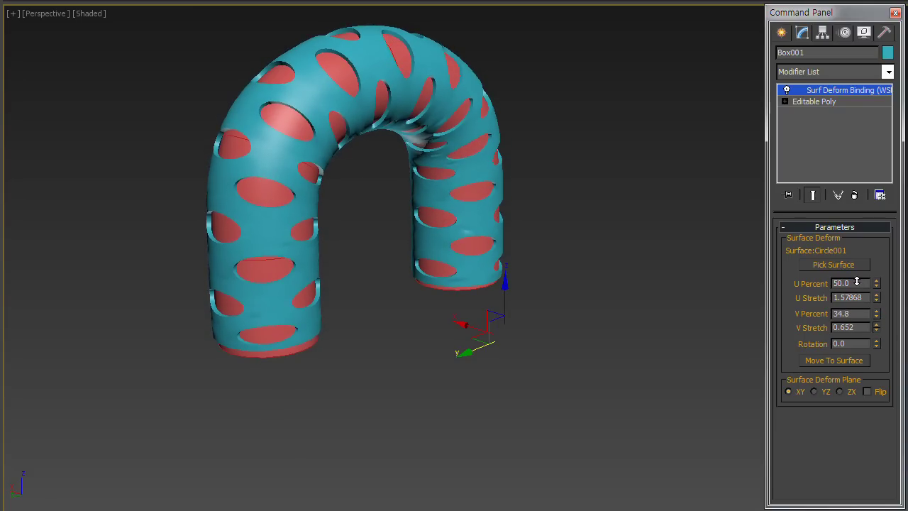
{"action": "mouse_move", "coordinate": [857, 282]}
{"action": "left_mouse_down"}
{"action": "mouse_move", "coordinate": [839, 55]}
{"action": "mouse_move", "coordinate": [818, 19]}
{"action": "left_mouse_up"}
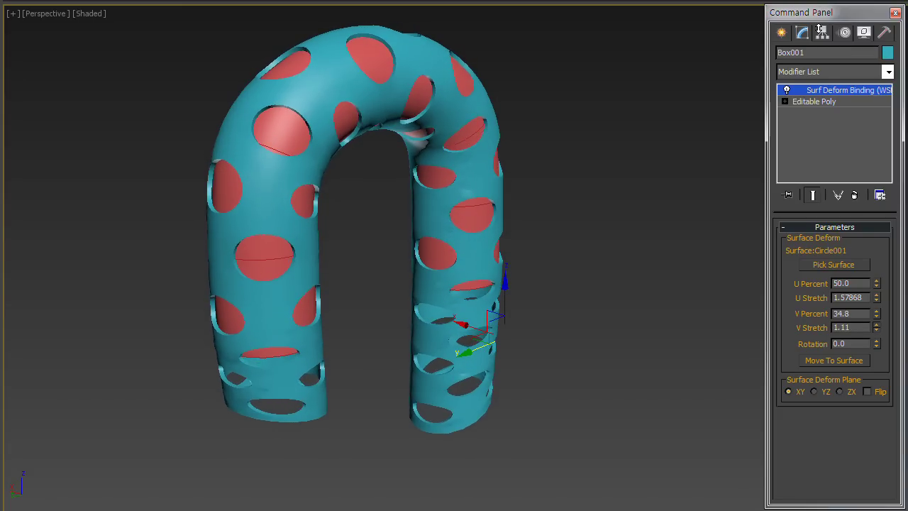
{"action": "left_click_drag", "start_coordinate": [818, 19], "coordinate": [882, 339]}
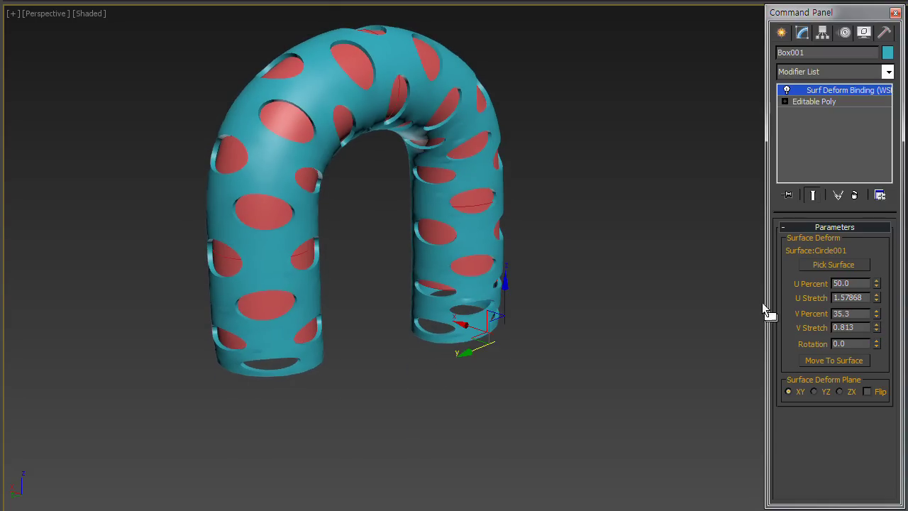
{"action": "middle_click_drag", "start_coordinate": [598, 262], "coordinate": [568, 260], "text": "alt"}
{"action": "left_click", "coordinate": [368, 198]}
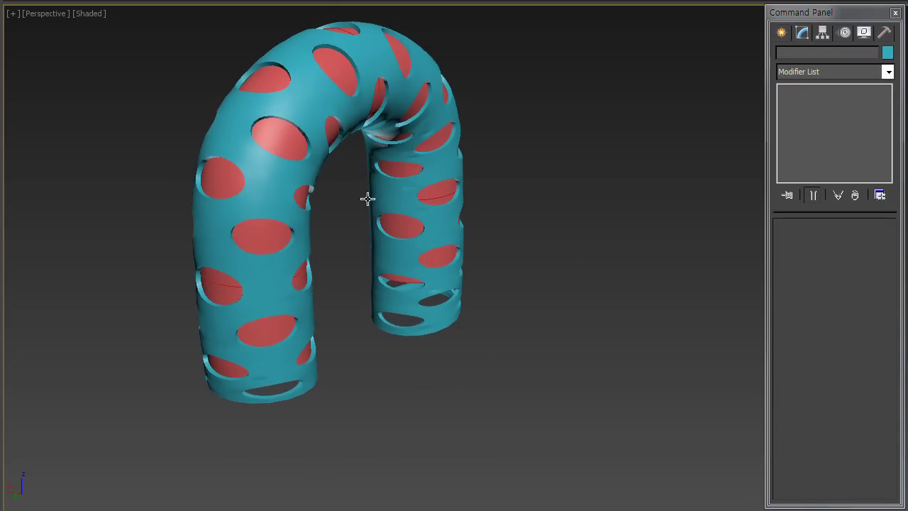
Cancel an accidental scene-state prompt and restore the mistakenly hidden perforated tube with Unhide All
{"action": "left_click", "coordinate": [284, 134]}
{"action": "right_click", "coordinate": [281, 133]}
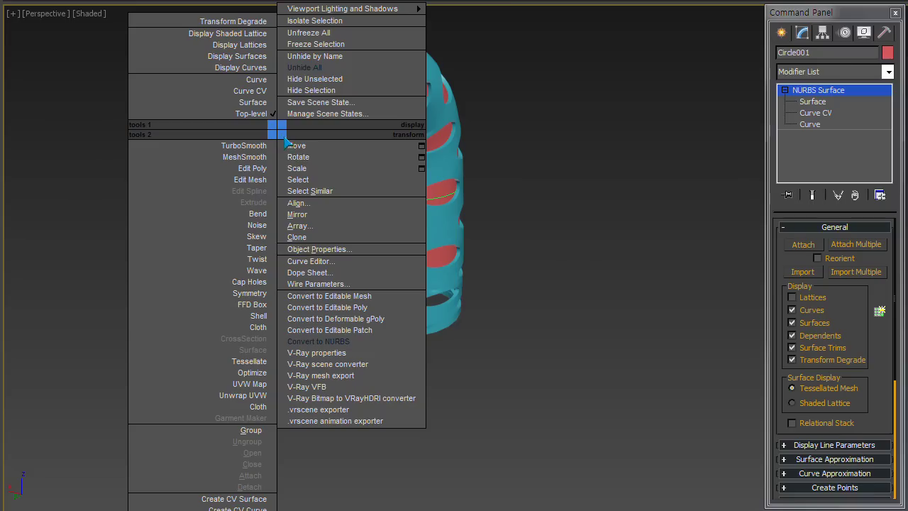
{"action": "left_click", "coordinate": [321, 102]}
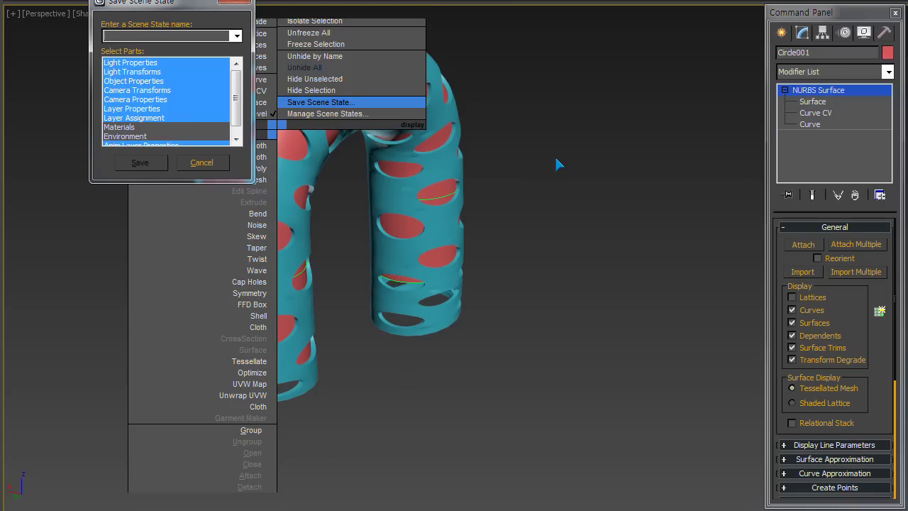
{"action": "left_click", "coordinate": [202, 163]}
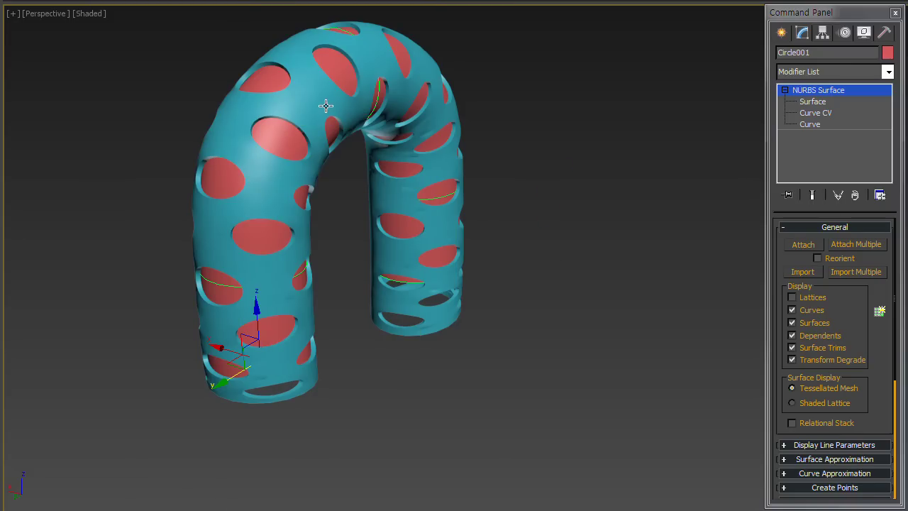
{"action": "left_click", "coordinate": [280, 132]}
{"action": "right_click", "coordinate": [281, 134]}
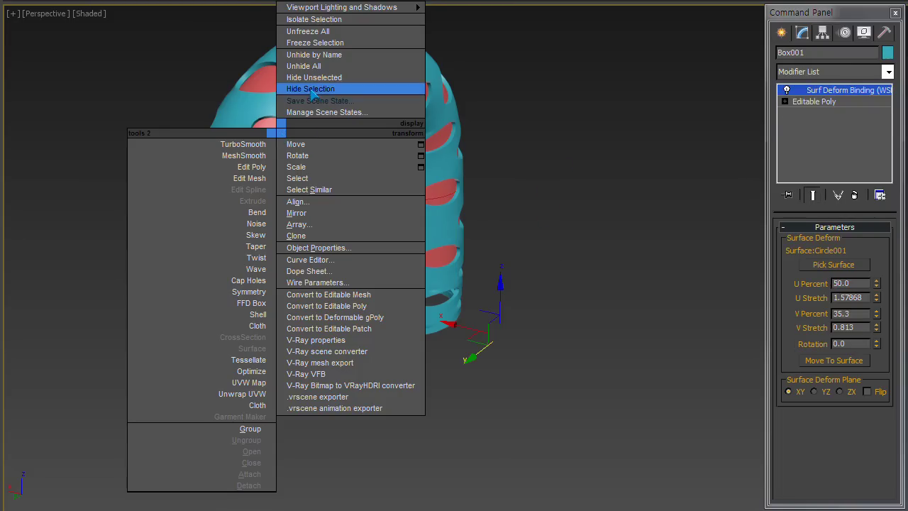
{"action": "left_click", "coordinate": [309, 88]}
{"action": "right_click", "coordinate": [550, 192]}
{"action": "left_click", "coordinate": [579, 120]}
Hide the NURBS surface Circle001 and orbit to inspect the teal perforated tube
{"action": "left_click", "coordinate": [274, 140]}
{"action": "right_click", "coordinate": [273, 140]}
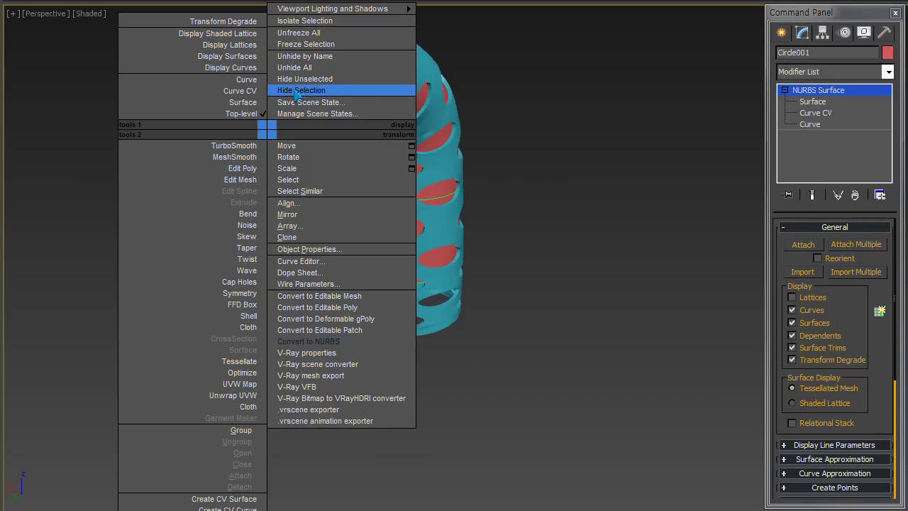
{"action": "left_click", "coordinate": [312, 89]}
{"action": "scroll", "coordinate": [406, 222], "scroll_direction": "down", "scroll_amount": 3}
{"action": "mouse_move", "coordinate": [406, 223]}
{"action": "middle_mouse_down", "text": "alt"}
{"action": "mouse_move", "coordinate": [331, 217]}
{"action": "mouse_move", "coordinate": [391, 221]}
{"action": "middle_mouse_up", "text": "alt"}
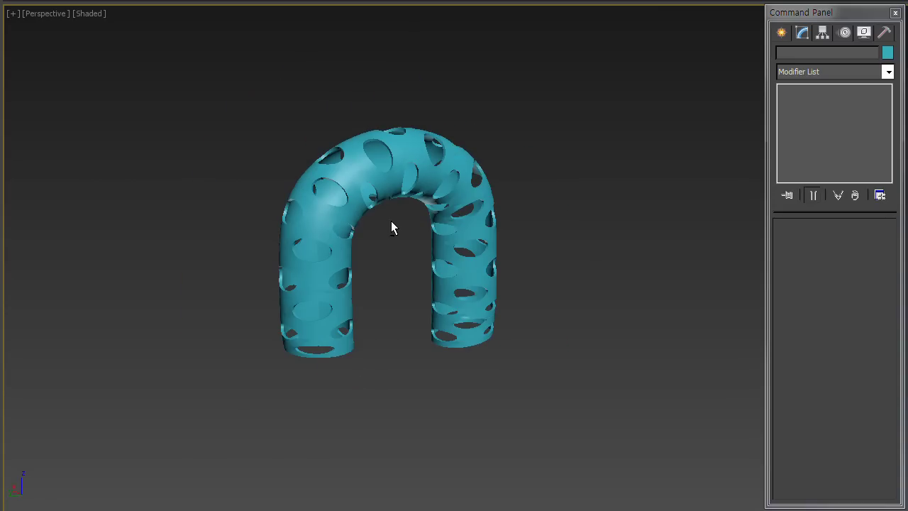
{"action": "scroll", "coordinate": [391, 221], "scroll_direction": "up", "scroll_amount": 2}
{"action": "mouse_move", "coordinate": [424, 252]}
{"action": "middle_mouse_down", "text": "alt"}
{"action": "mouse_move", "coordinate": [481, 259]}
{"action": "mouse_move", "coordinate": [370, 291]}
{"action": "middle_mouse_up", "text": "alt"}
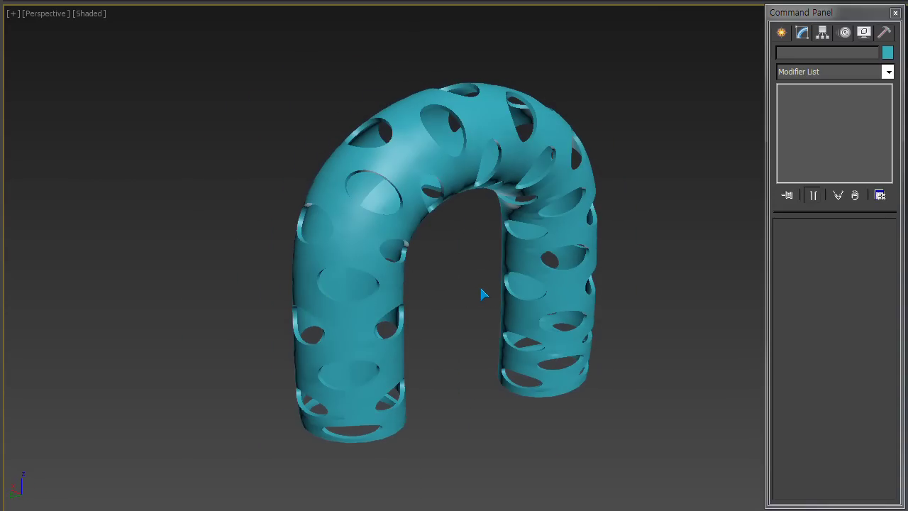